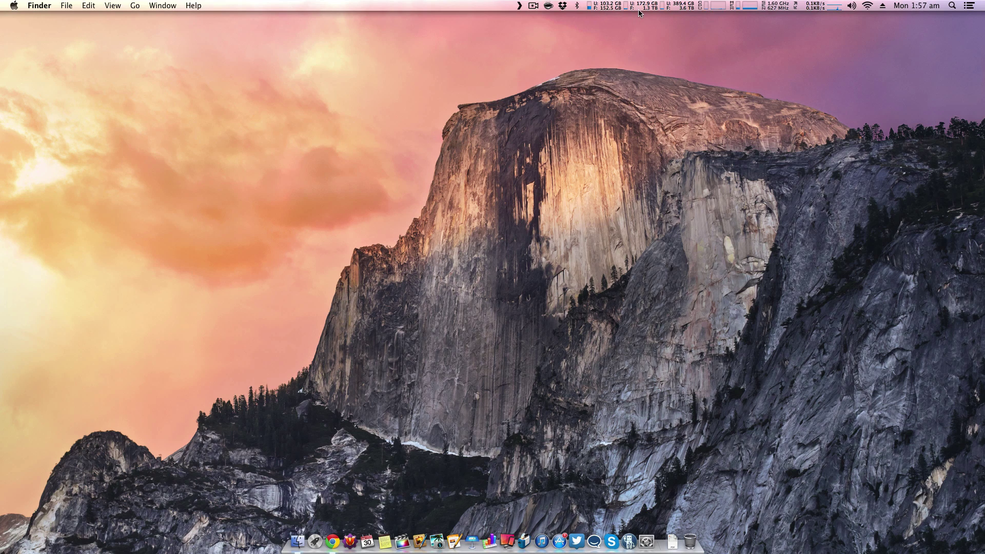
- Look over the CPU, sensors and network dropdowns in the menubar
{"action": "left_click", "coordinate": [713, 8]}
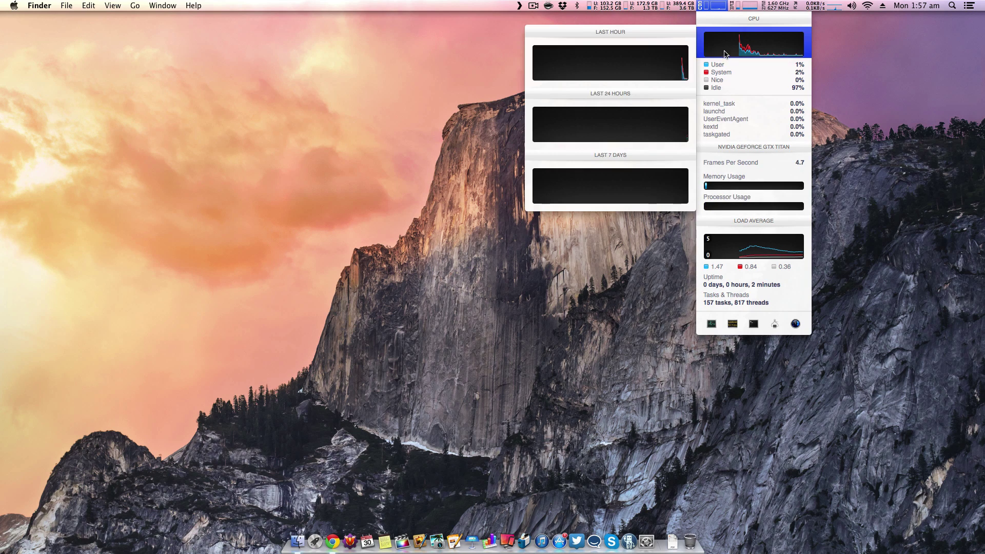
{"action": "left_click", "coordinate": [765, 7]}
{"action": "left_click", "coordinate": [800, 7]}
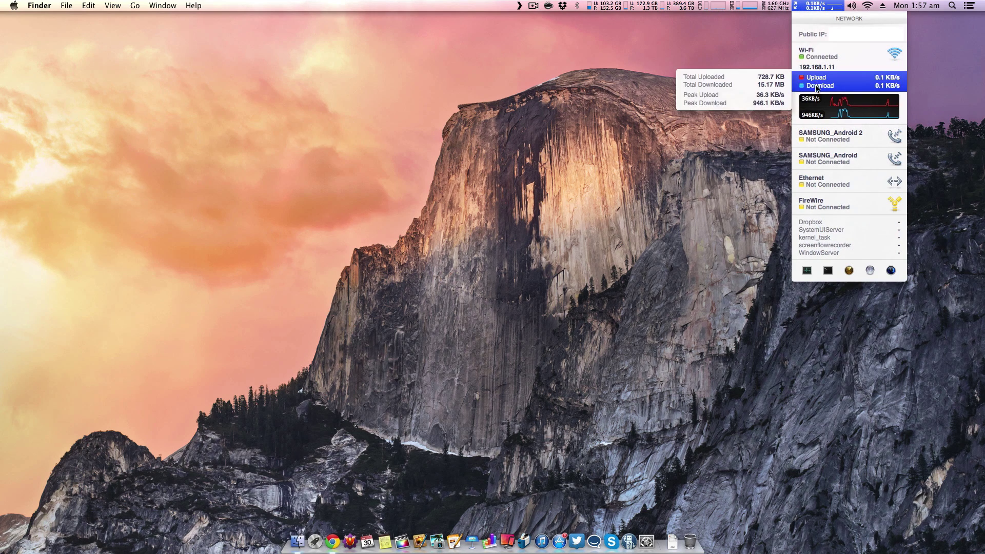
{"action": "mouse_move", "coordinate": [815, 106]}
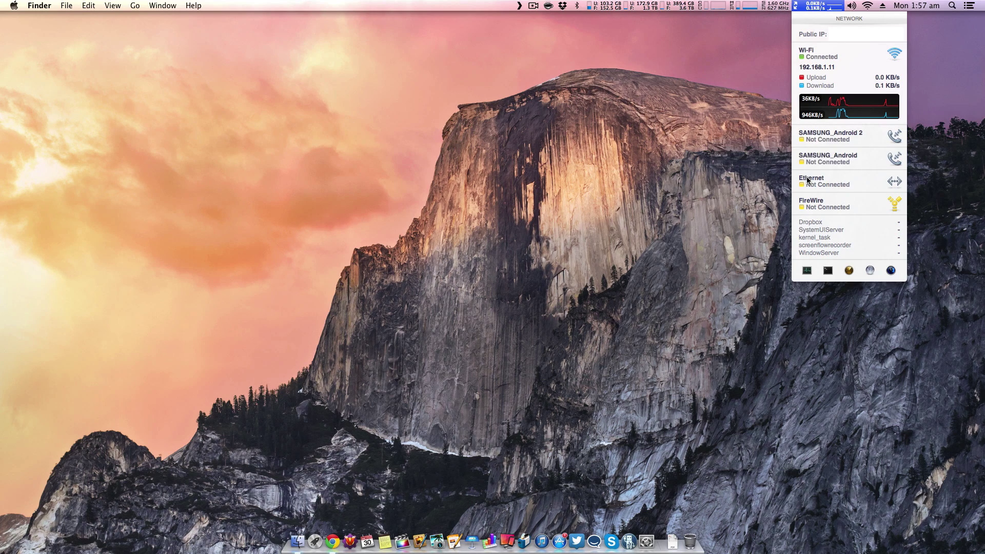
- In preferences, set the menubar theme to Green and the dropdown theme to Dark, then view the Disks dropdown
{"action": "left_click", "coordinate": [892, 271]}
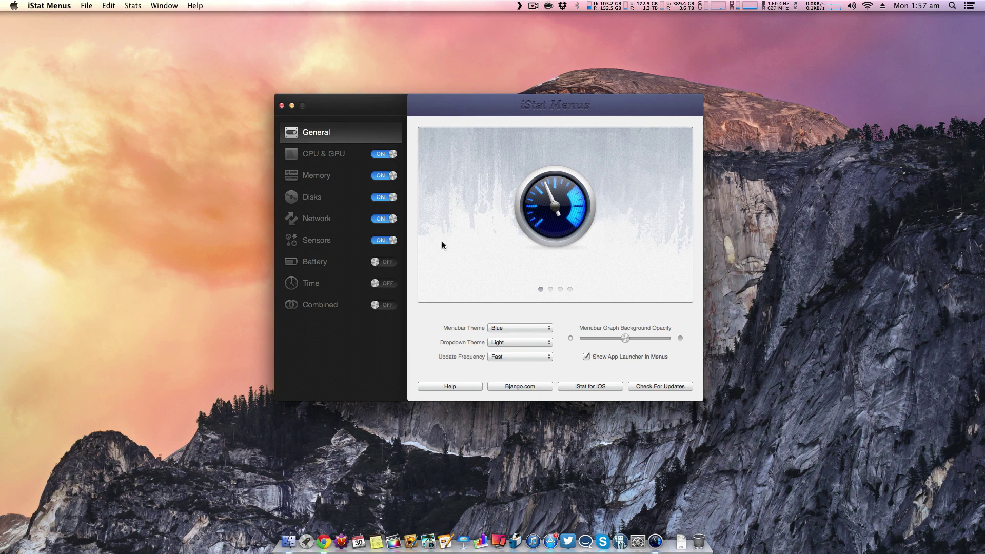
{"action": "left_click", "coordinate": [503, 333]}
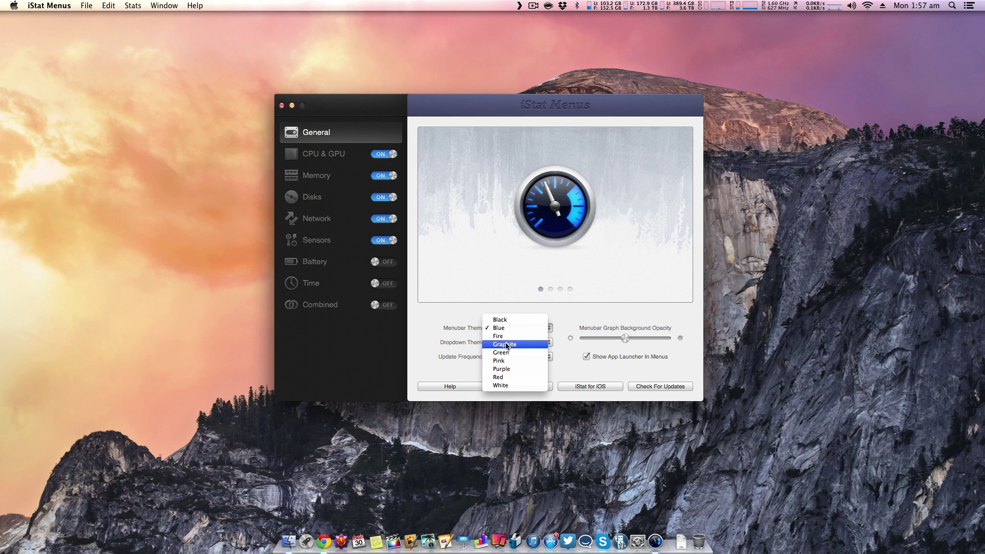
{"action": "left_click", "coordinate": [506, 353]}
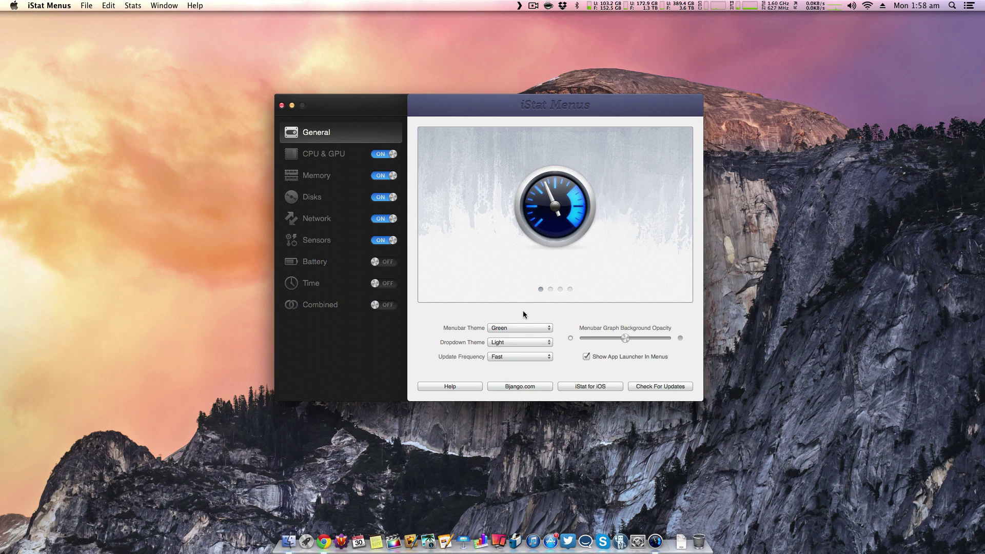
{"action": "left_click", "coordinate": [509, 344]}
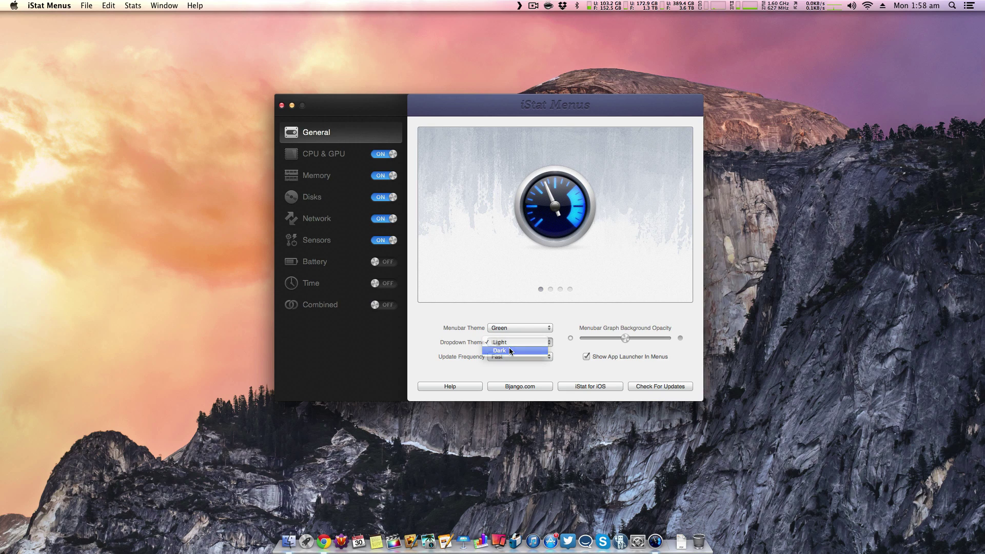
{"action": "left_click", "coordinate": [510, 352]}
{"action": "left_click", "coordinate": [682, 5]}
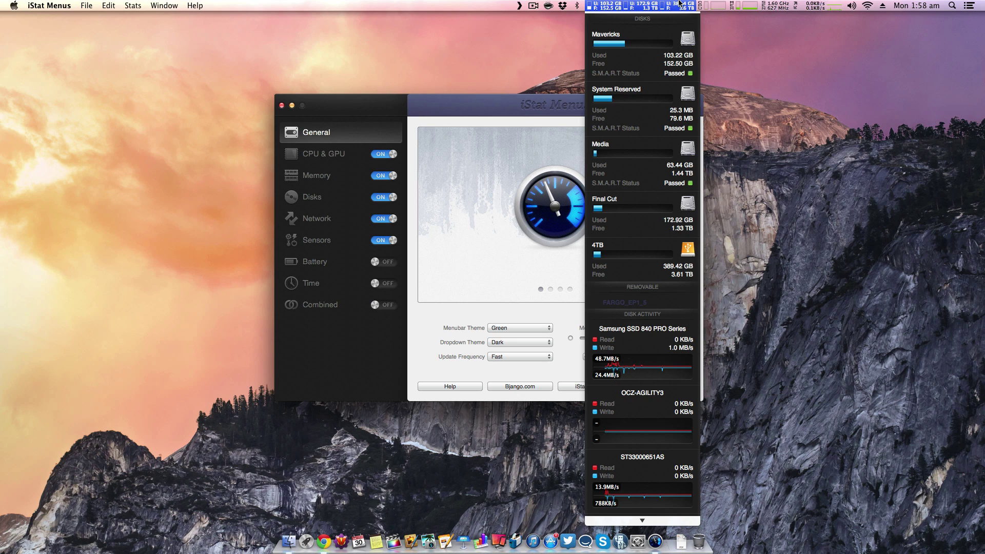
{"action": "left_click", "coordinate": [679, 4]}
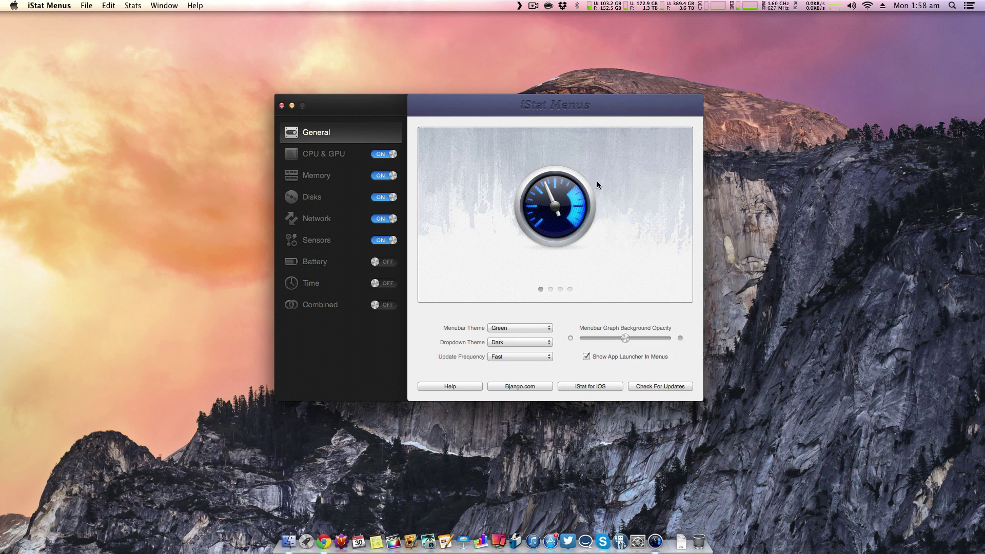
{"action": "left_click", "coordinate": [498, 357]}
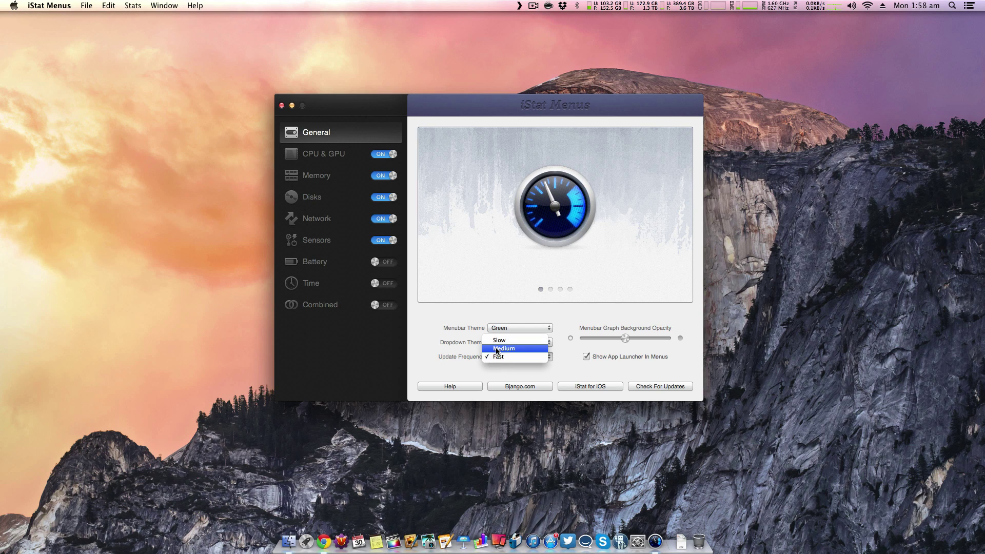
{"action": "left_click", "coordinate": [641, 6]}
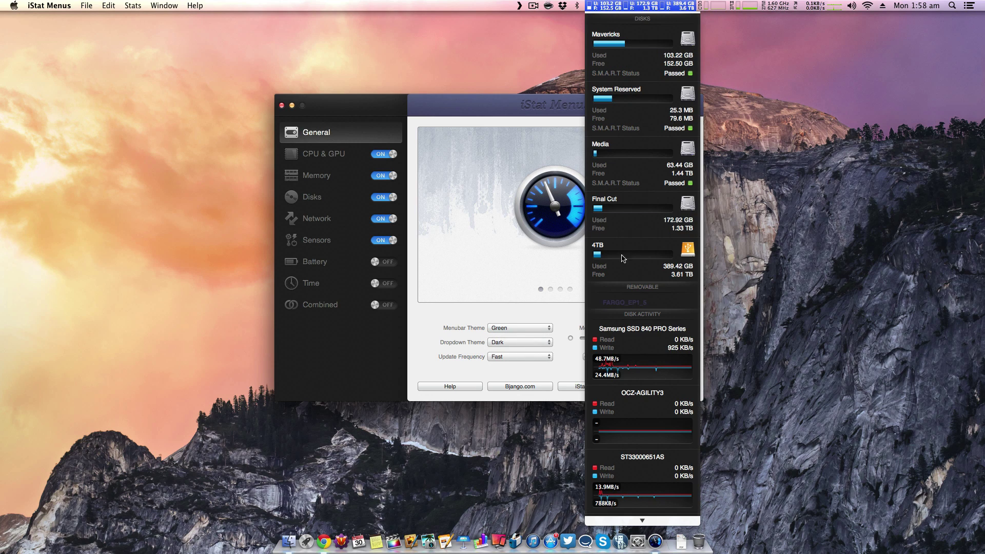
{"action": "left_click", "coordinate": [614, 8]}
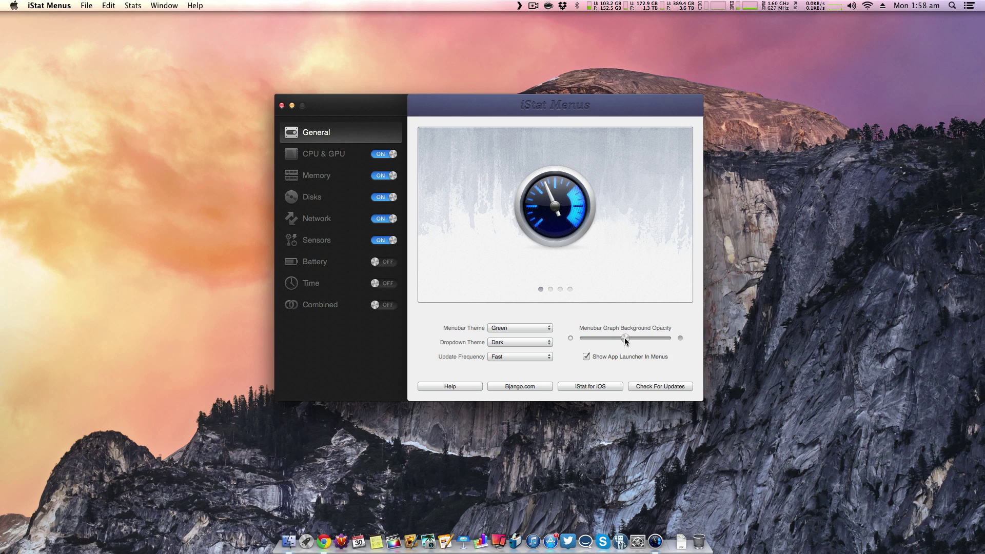
{"action": "left_click", "coordinate": [623, 8]}
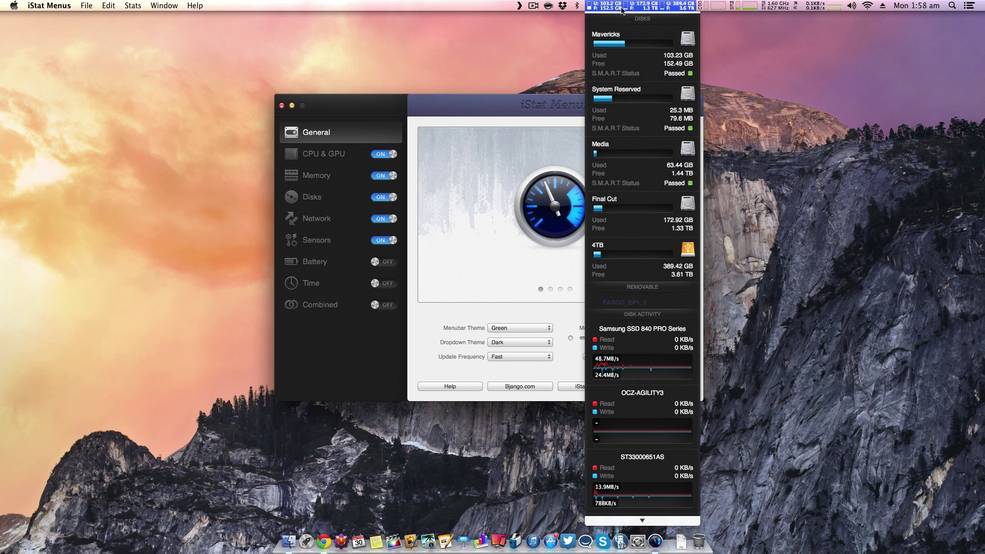
{"action": "mouse_move", "coordinate": [640, 117]}
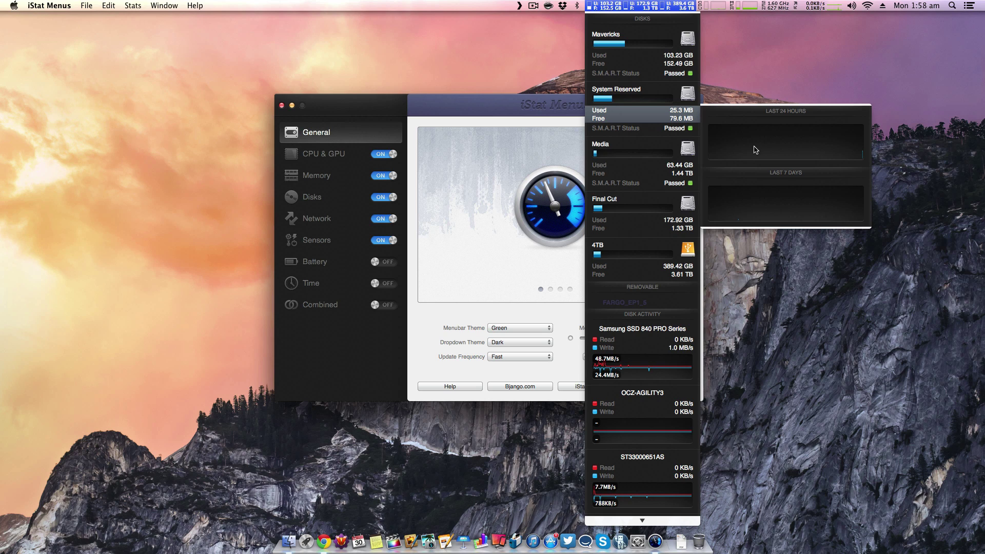
{"action": "left_click", "coordinate": [485, 278]}
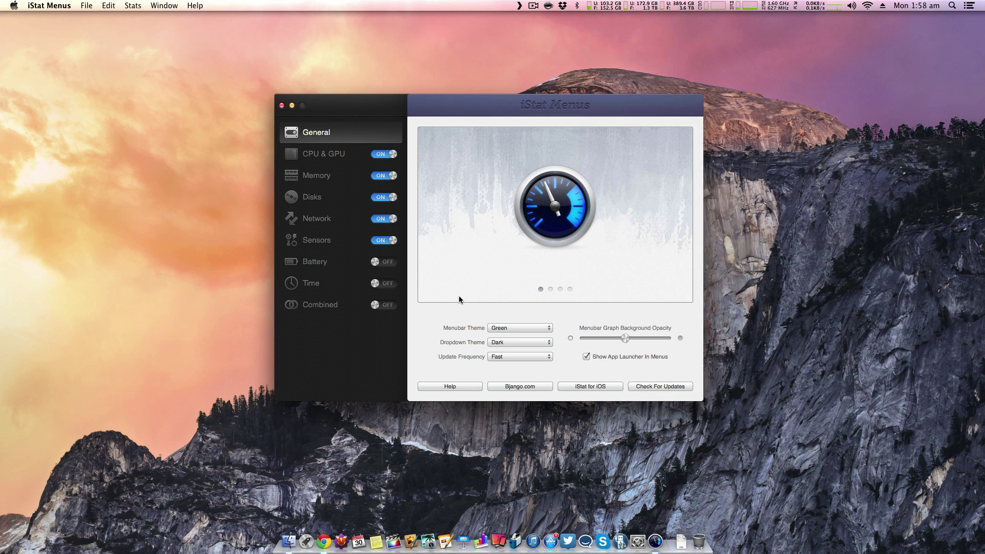
- Open the CPU & GPU settings, nudge the CPU graph item in the preview bar, and glance at the memory dropdown
{"action": "left_click", "coordinate": [316, 165]}
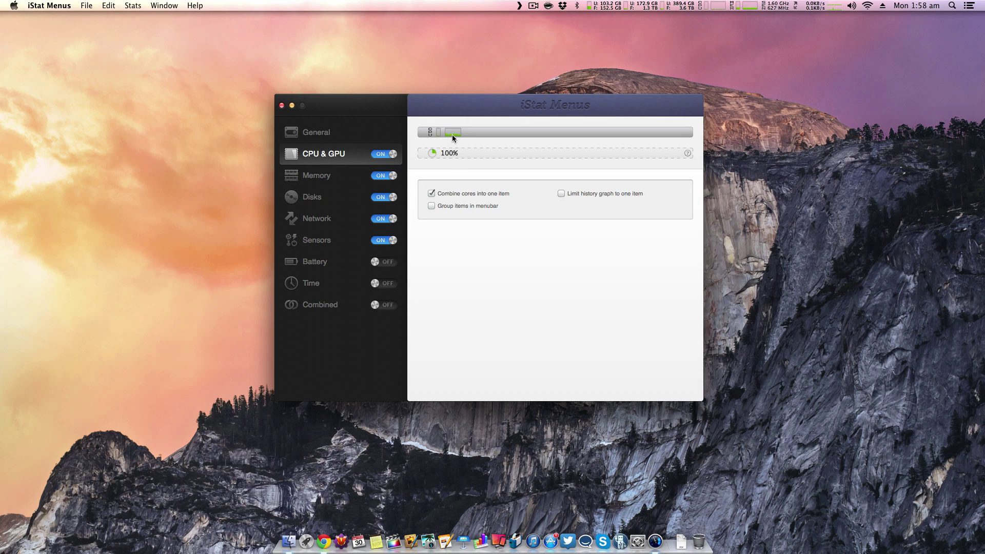
{"action": "mouse_move", "coordinate": [452, 134]}
{"action": "left_mouse_down"}
{"action": "mouse_move", "coordinate": [468, 156]}
{"action": "mouse_move", "coordinate": [460, 134]}
{"action": "left_mouse_up"}
{"action": "left_click", "coordinate": [750, 6]}
{"action": "mouse_move", "coordinate": [745, 32]}
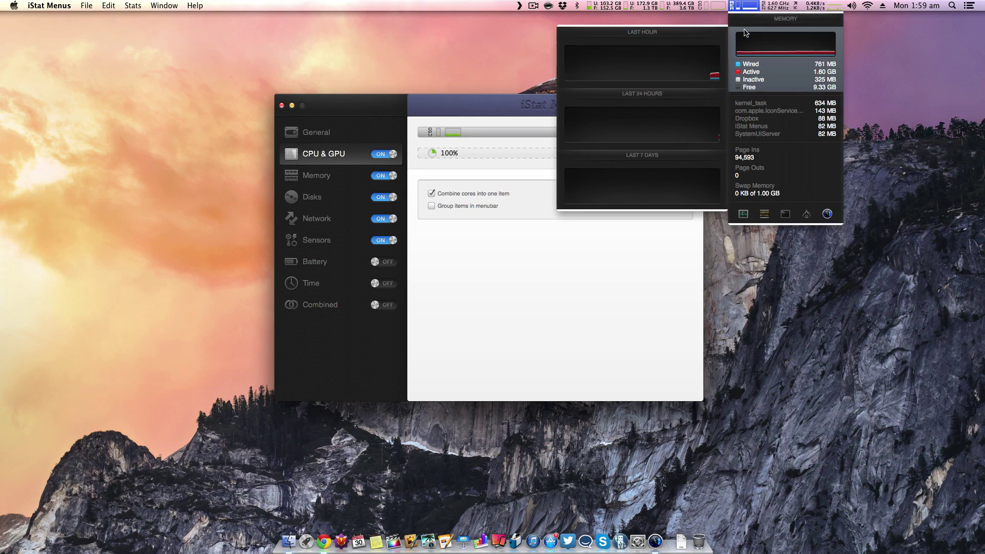
{"action": "left_click", "coordinate": [636, 9]}
- Check the CPU usage dropdown, then close it
{"action": "left_click", "coordinate": [717, 7]}
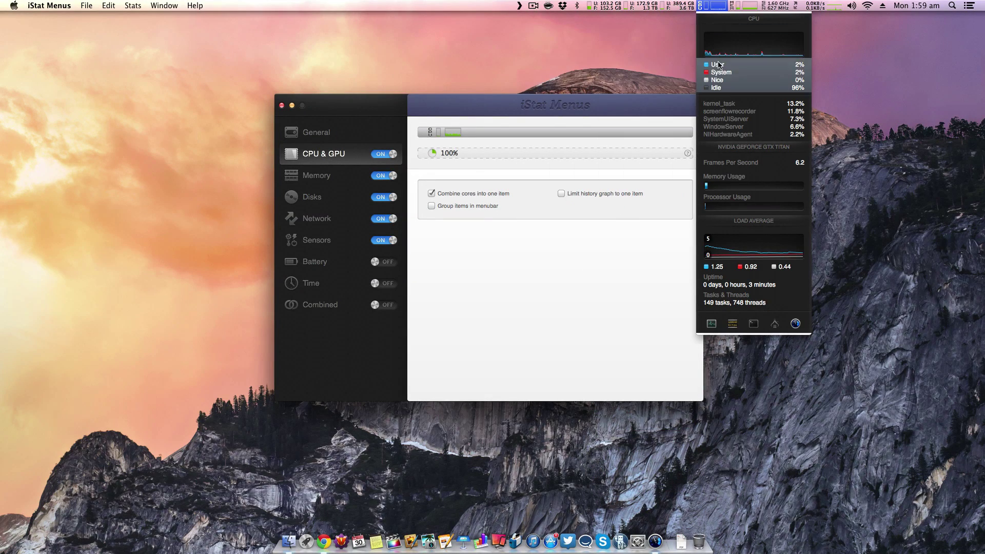
{"action": "mouse_move", "coordinate": [743, 75]}
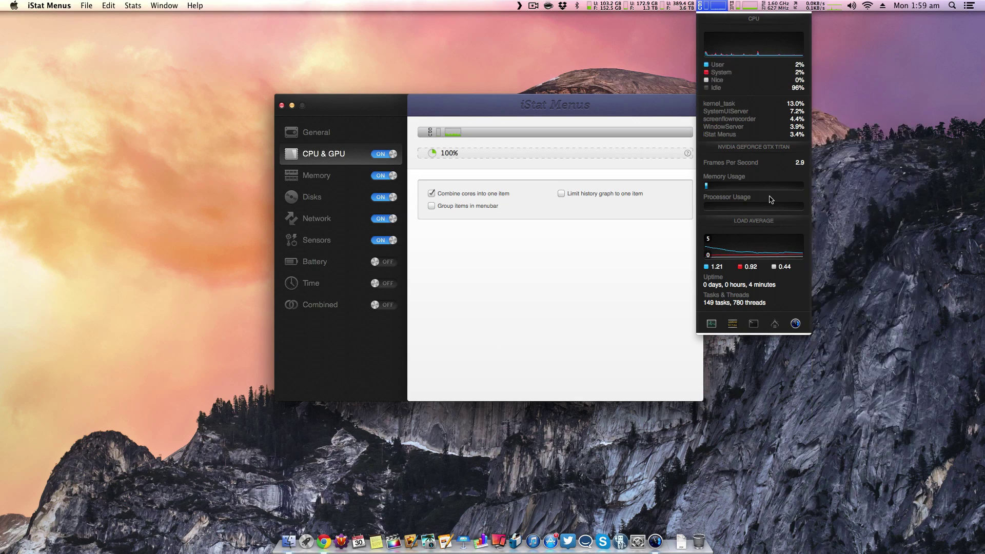
{"action": "left_click", "coordinate": [495, 281]}
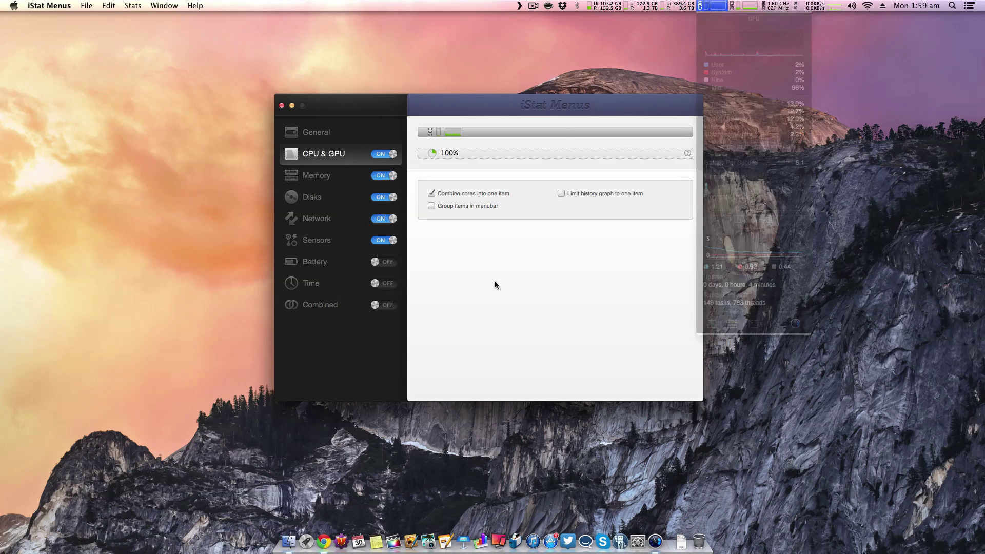
- In Memory settings, add the 100% item to the menubar, check the dropdown, then remove it again
{"action": "left_click", "coordinate": [328, 185]}
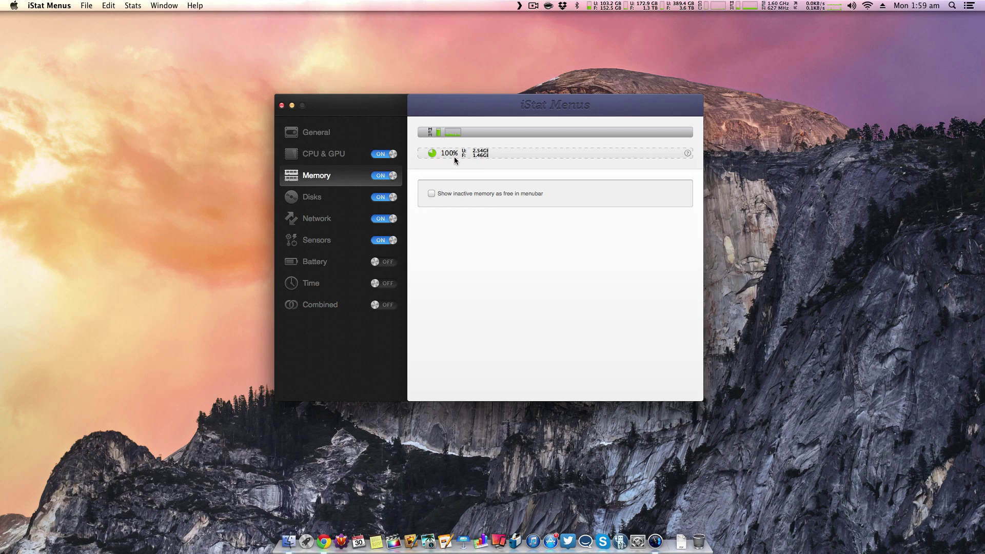
{"action": "left_click_drag", "start_coordinate": [452, 154], "coordinate": [454, 134]}
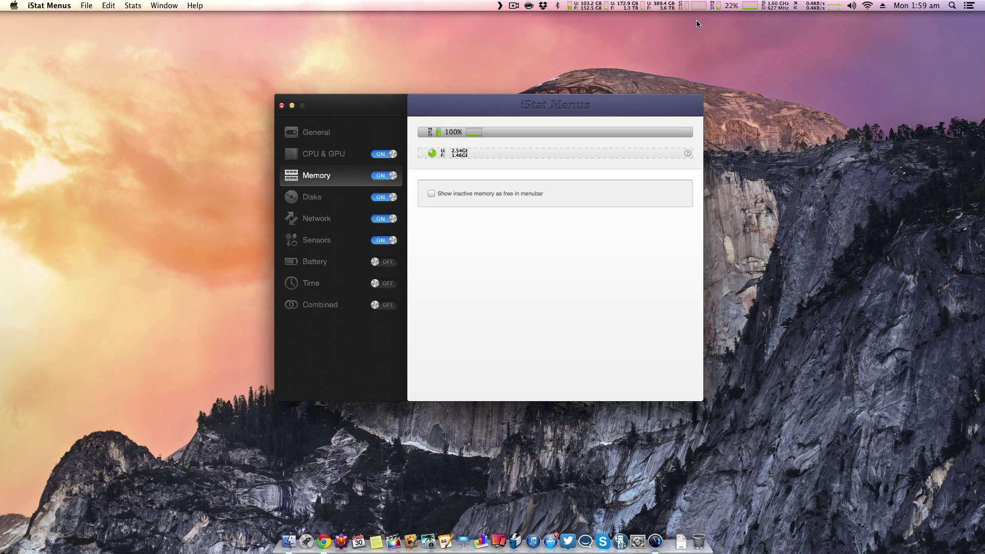
{"action": "left_click", "coordinate": [731, 6]}
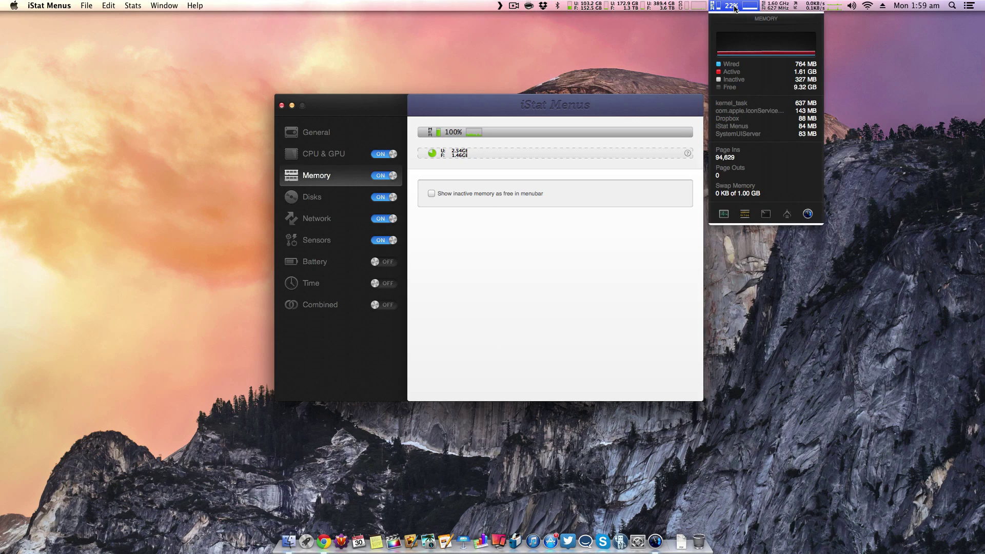
{"action": "left_click", "coordinate": [731, 6]}
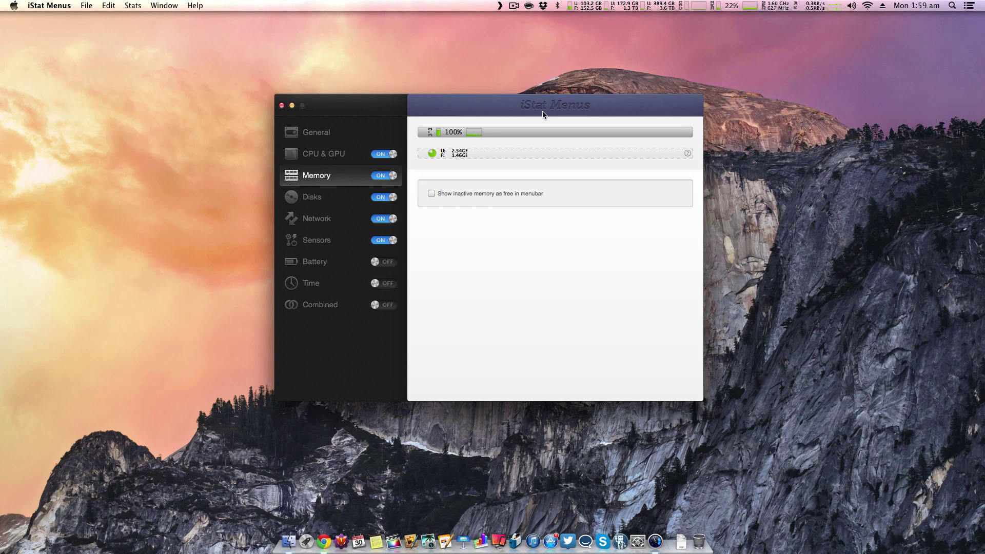
{"action": "left_click_drag", "start_coordinate": [453, 132], "coordinate": [451, 154]}
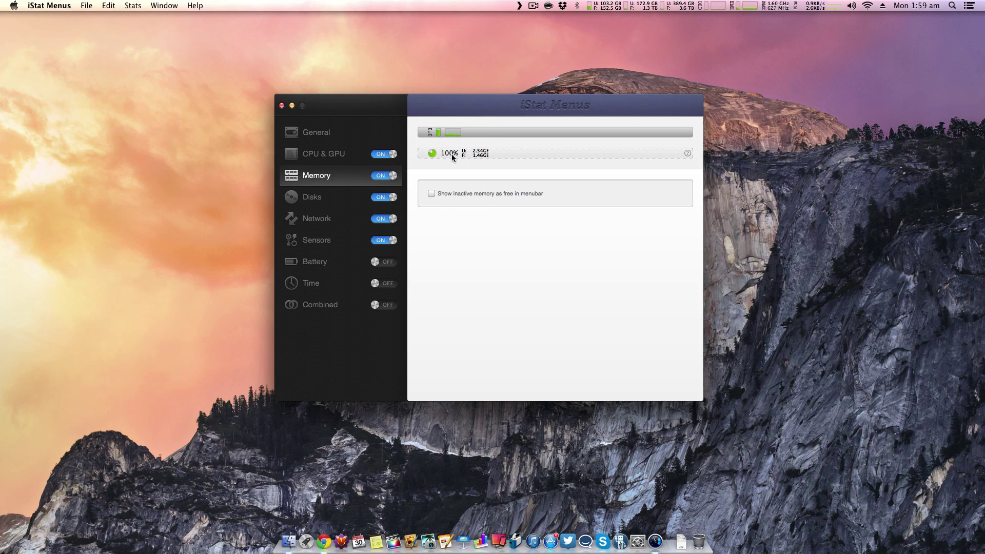
- Open the Disks settings, drag the disk activity graph toward the menubar, and check the Disks dropdown
{"action": "left_click", "coordinate": [329, 197]}
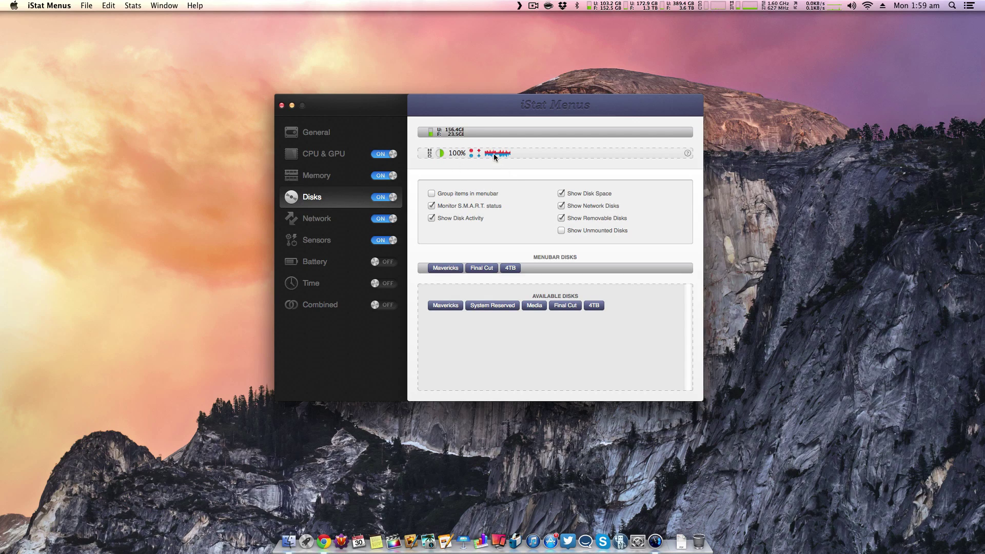
{"action": "mouse_move", "coordinate": [493, 153]}
{"action": "left_mouse_down"}
{"action": "mouse_move", "coordinate": [482, 133]}
{"action": "mouse_move", "coordinate": [498, 154]}
{"action": "left_mouse_up"}
{"action": "left_click", "coordinate": [606, 7]}
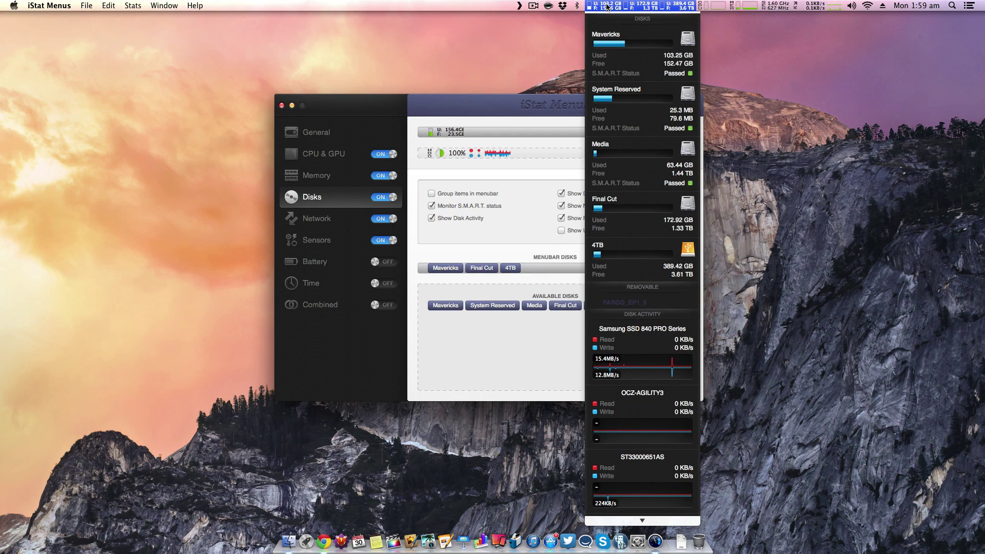
{"action": "left_click", "coordinate": [647, 6]}
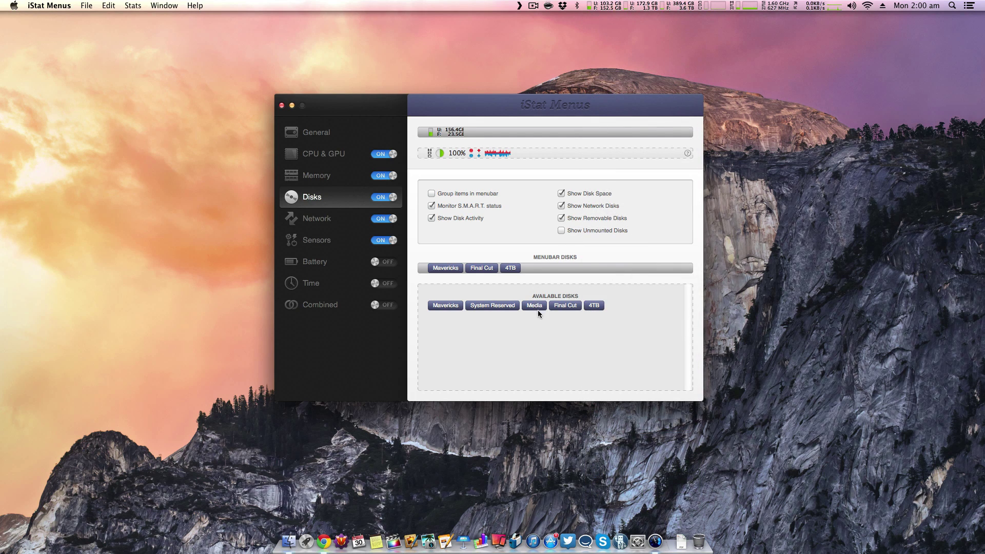
- In Network settings, move the upload/download graph out and back into the menubar, then view network details
{"action": "left_click", "coordinate": [331, 223]}
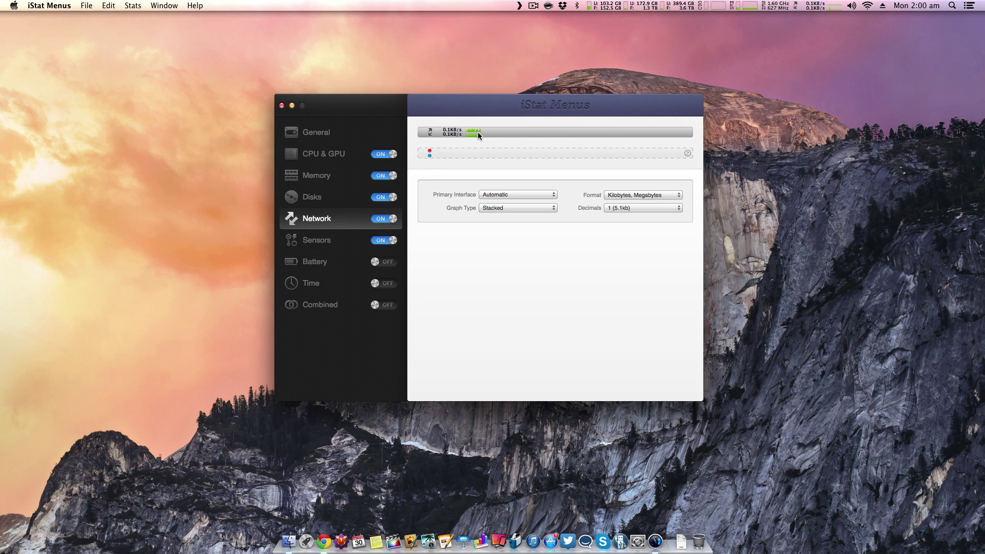
{"action": "left_click_drag", "start_coordinate": [478, 132], "coordinate": [465, 150]}
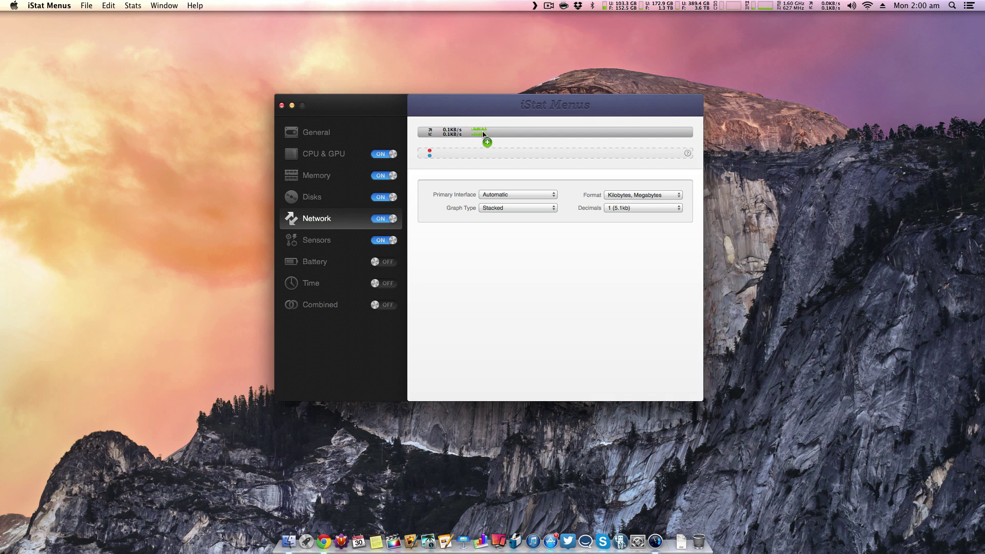
{"action": "left_click_drag", "start_coordinate": [482, 133], "coordinate": [840, 3]}
{"action": "left_click", "coordinate": [839, 3]}
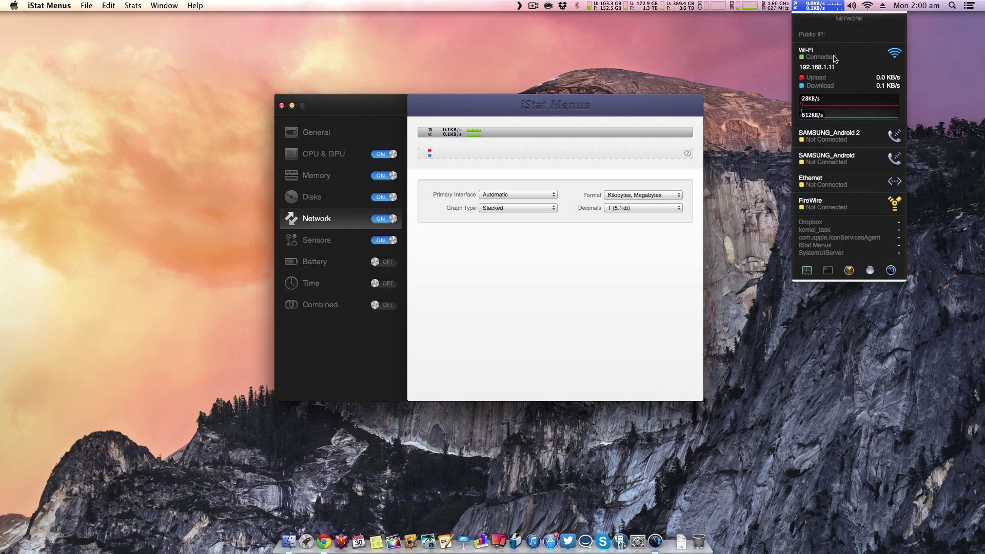
{"action": "mouse_move", "coordinate": [824, 37]}
{"action": "mouse_move", "coordinate": [833, 83]}
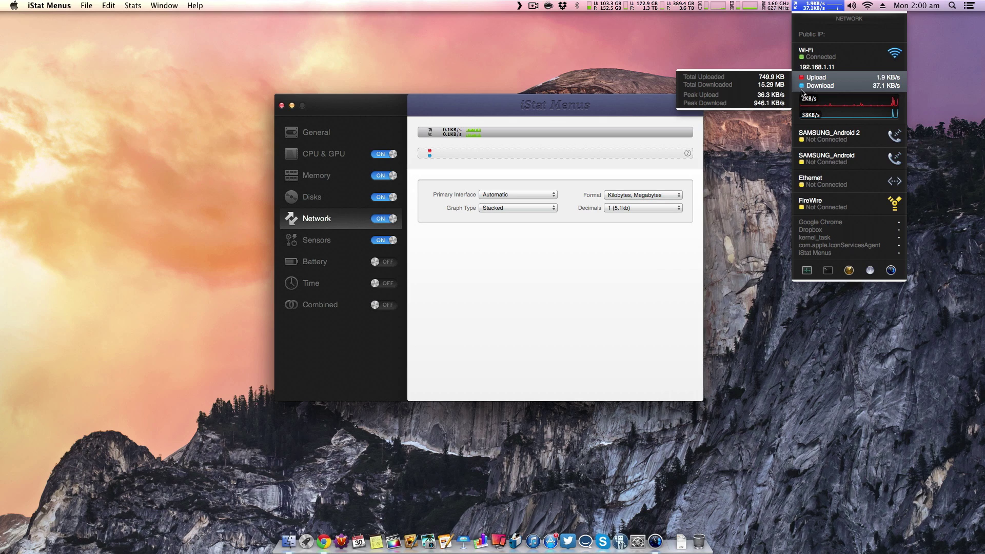
- Close the CPU readout dropdown and switch to the Sensors settings
{"action": "mouse_move", "coordinate": [825, 104]}
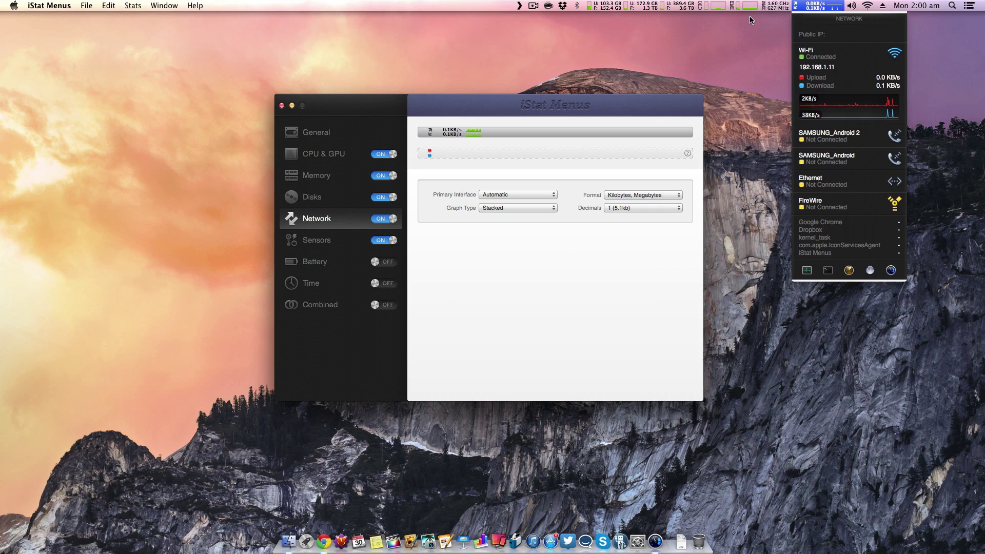
{"action": "mouse_move", "coordinate": [711, 7]}
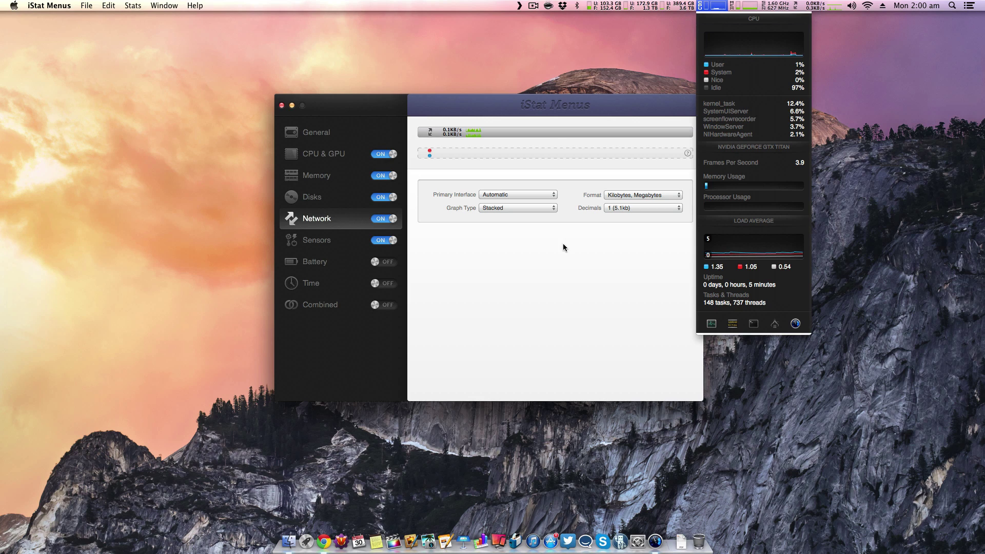
{"action": "left_click", "coordinate": [518, 259]}
{"action": "left_click", "coordinate": [351, 244]}
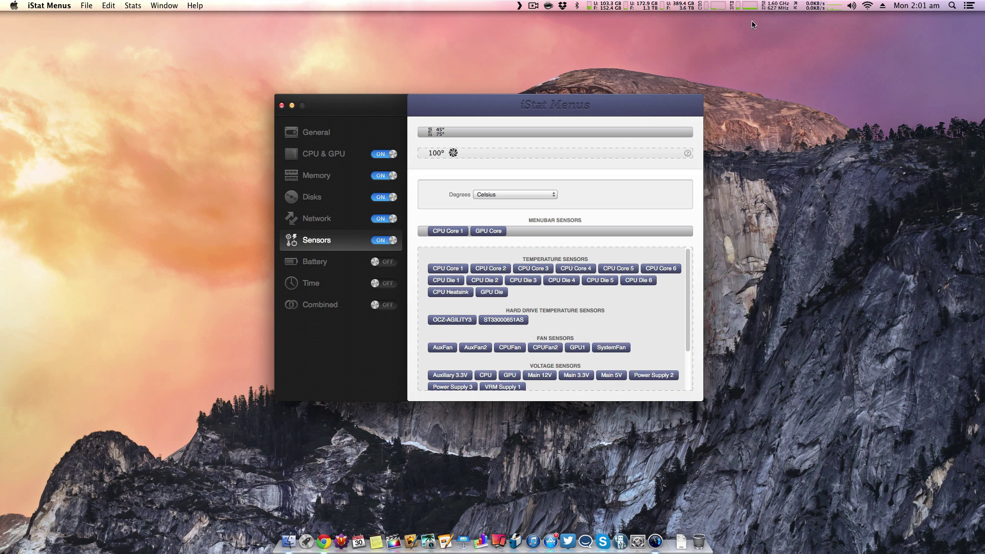
- Open the sensors dropdown and view the CPU Die 6 temperature history
{"action": "left_click", "coordinate": [777, 6]}
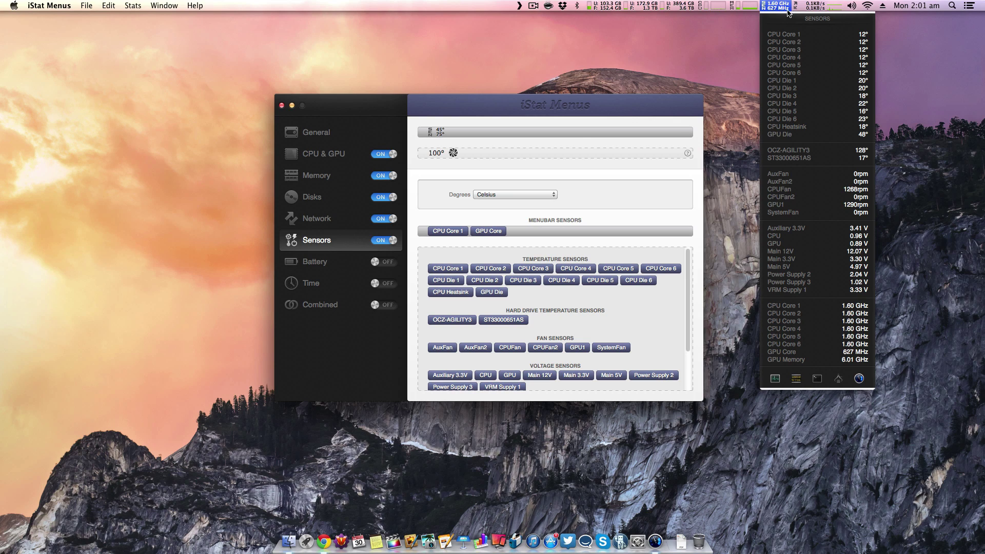
{"action": "mouse_move", "coordinate": [789, 35]}
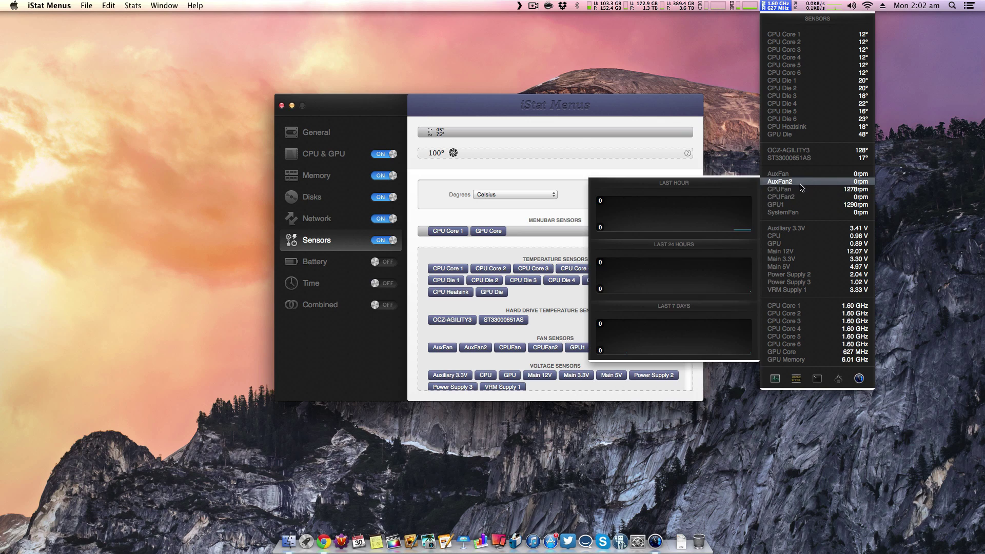
{"action": "mouse_move", "coordinate": [803, 193]}
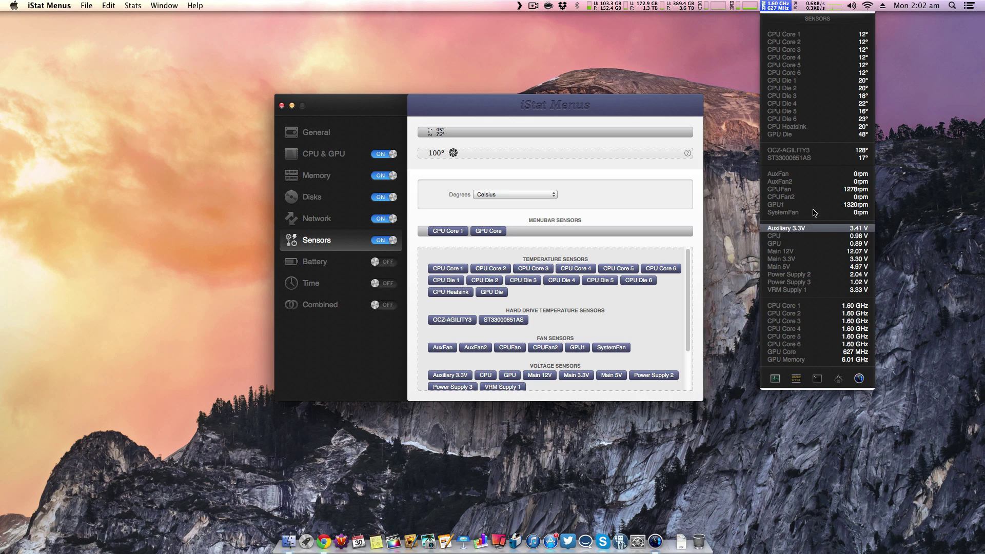
{"action": "left_click", "coordinate": [459, 252]}
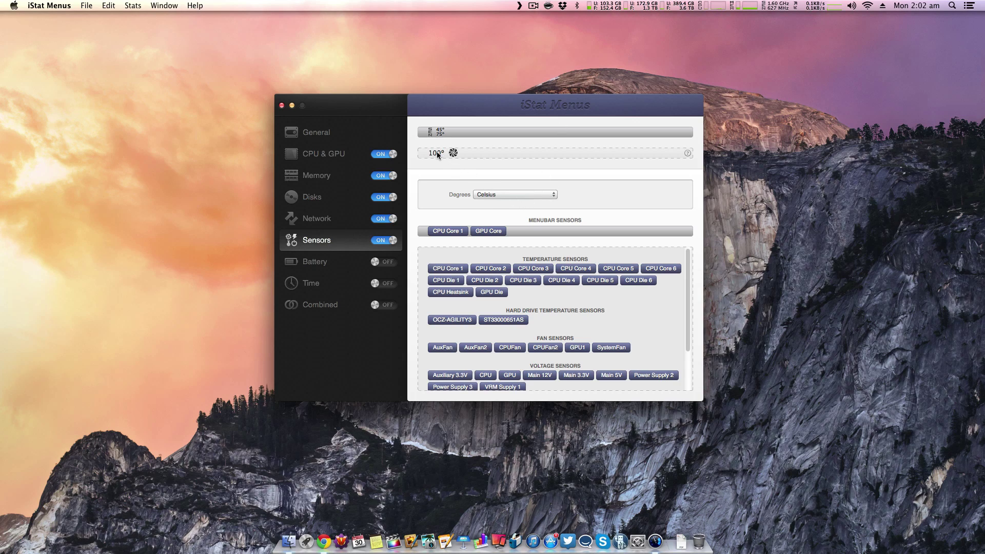
{"action": "left_click_drag", "start_coordinate": [436, 152], "coordinate": [466, 134]}
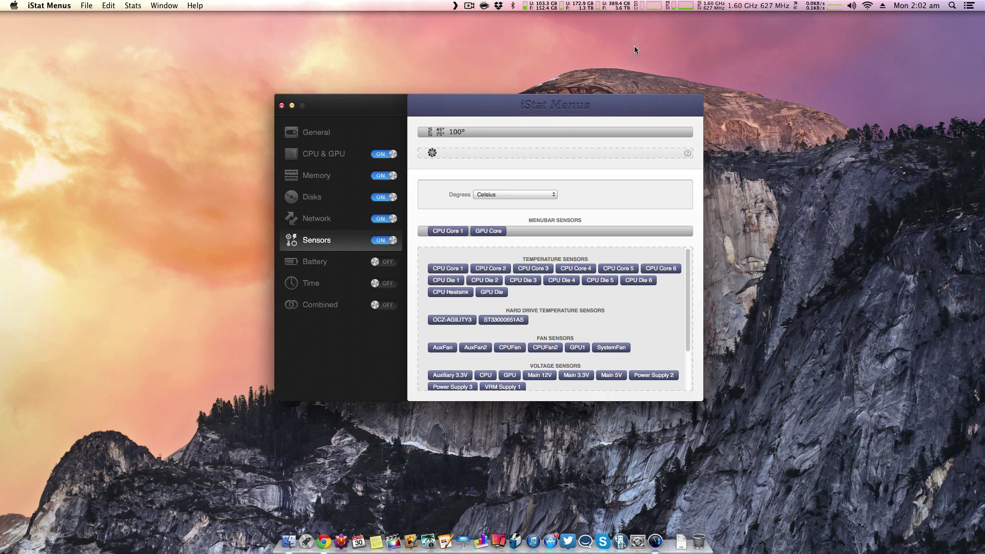
{"action": "left_click", "coordinate": [744, 7]}
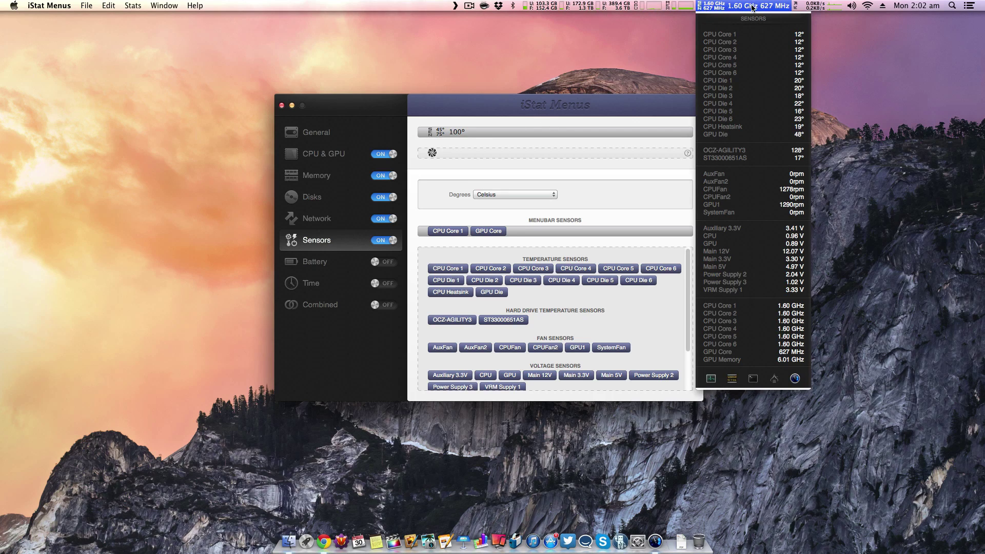
{"action": "left_click", "coordinate": [742, 7]}
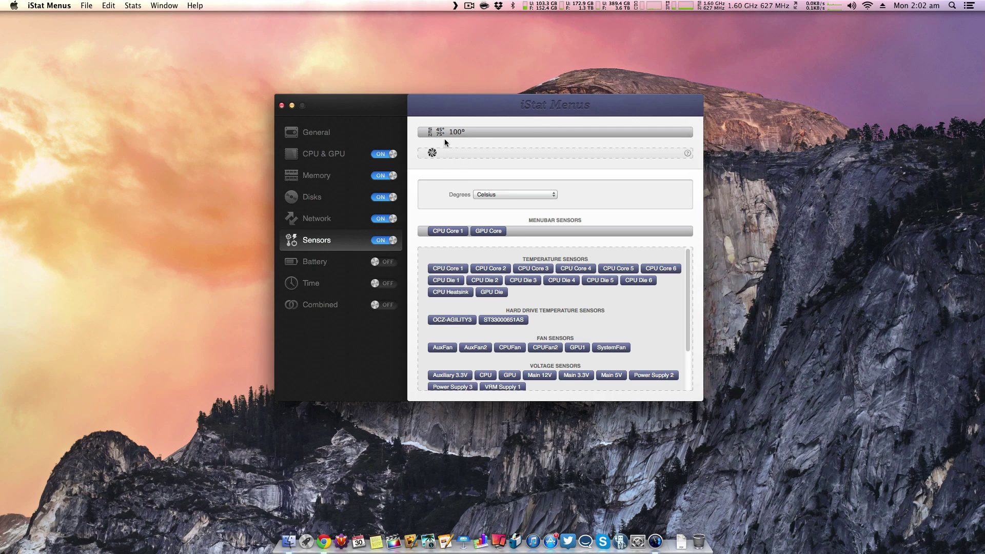
{"action": "left_click_drag", "start_coordinate": [438, 148], "coordinate": [437, 152]}
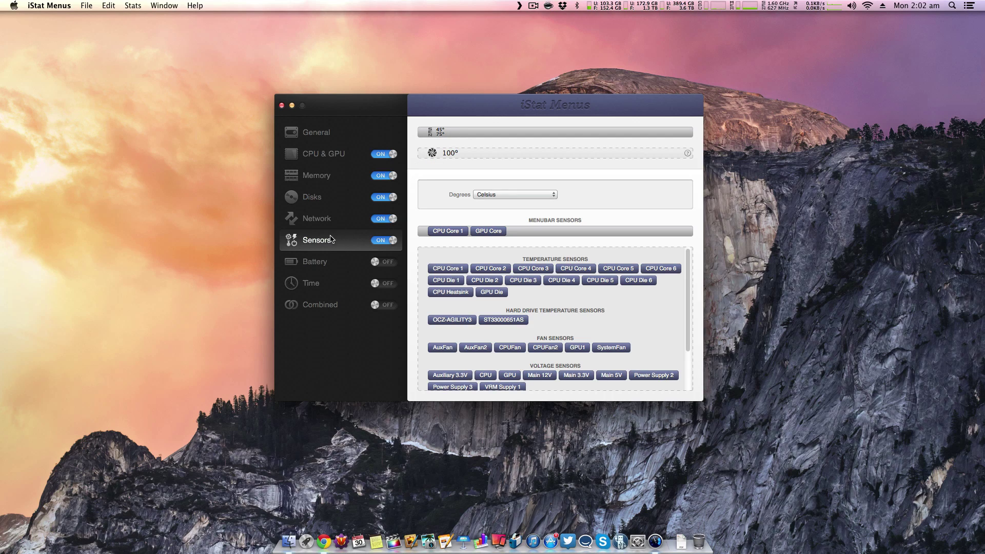
{"action": "left_click", "coordinate": [336, 262]}
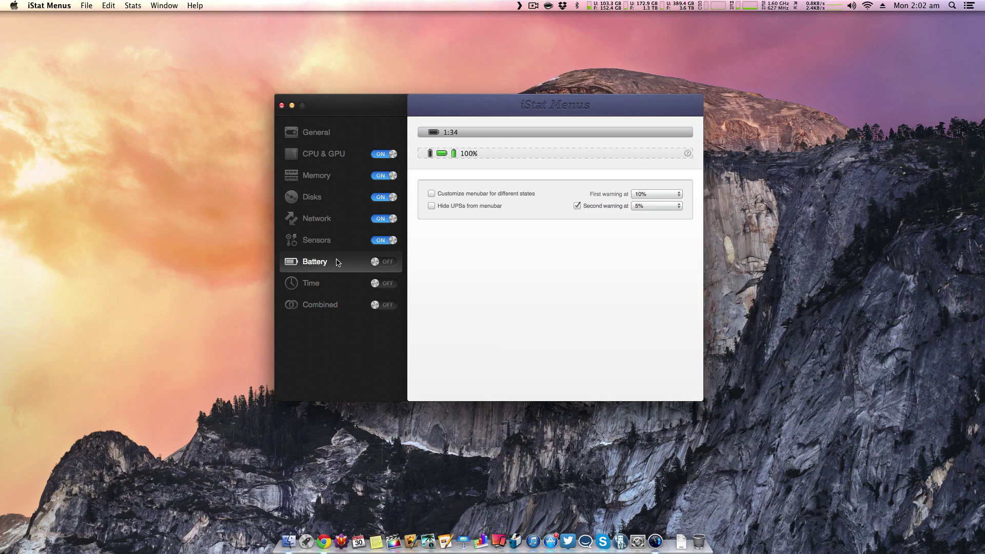
- Toggle the Battery menubar item on and then back off
{"action": "left_click", "coordinate": [383, 262]}
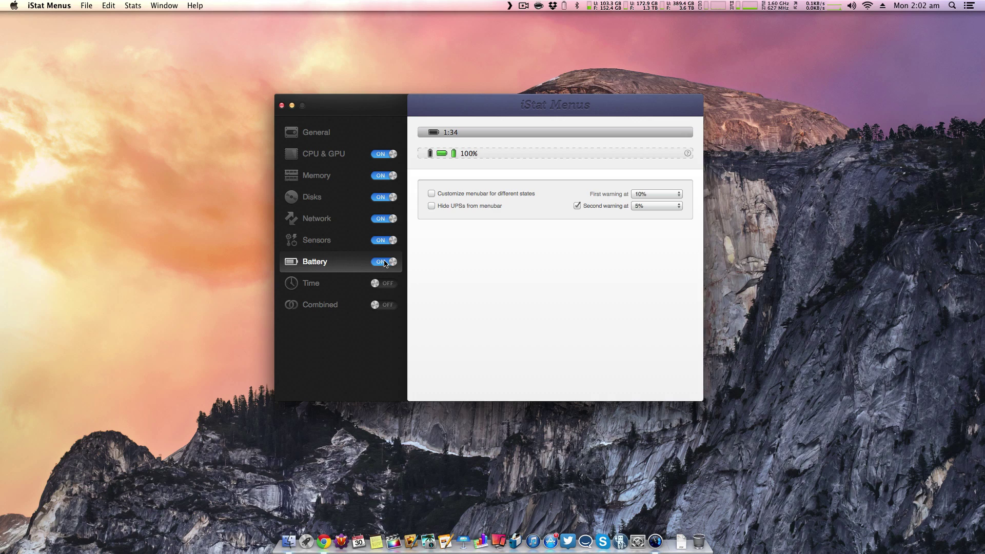
{"action": "left_click", "coordinate": [384, 263]}
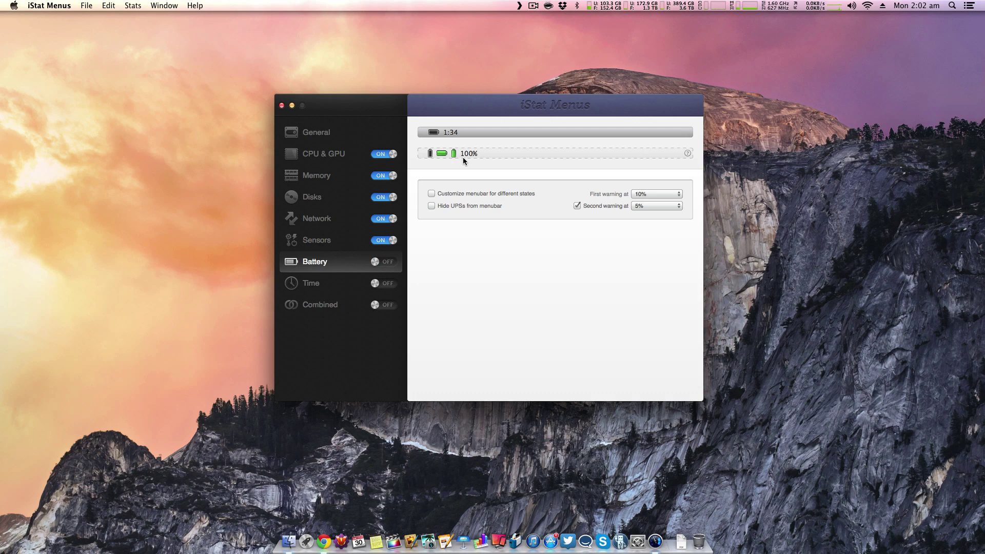
{"action": "mouse_move", "coordinate": [464, 155]}
{"action": "left_mouse_down"}
{"action": "mouse_move", "coordinate": [471, 133]}
{"action": "mouse_move", "coordinate": [472, 158]}
{"action": "left_mouse_up"}
- Turn on the Time menubar clock, browse its calendar and world clocks, then turn it off
{"action": "left_click", "coordinate": [338, 283]}
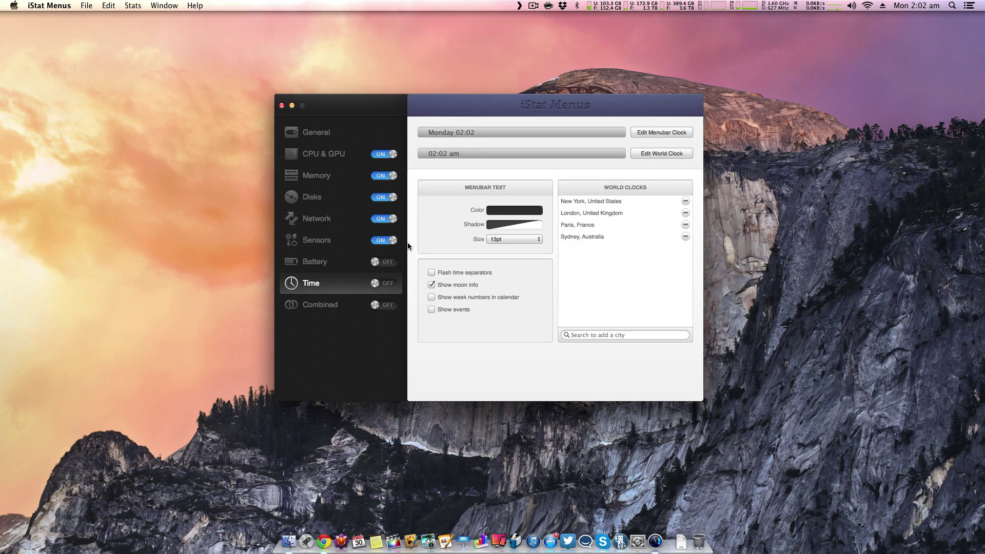
{"action": "left_click", "coordinate": [383, 288]}
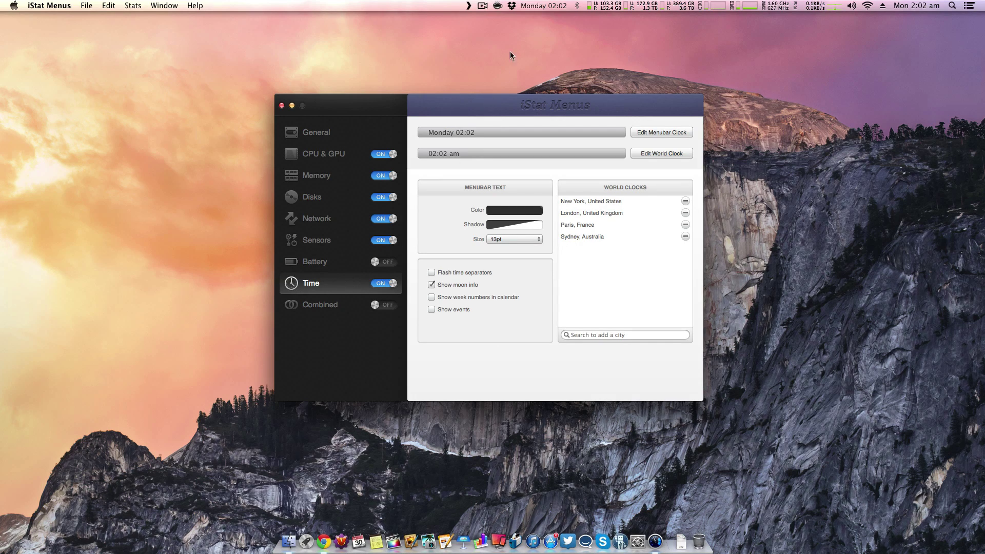
{"action": "left_click", "coordinate": [536, 5]}
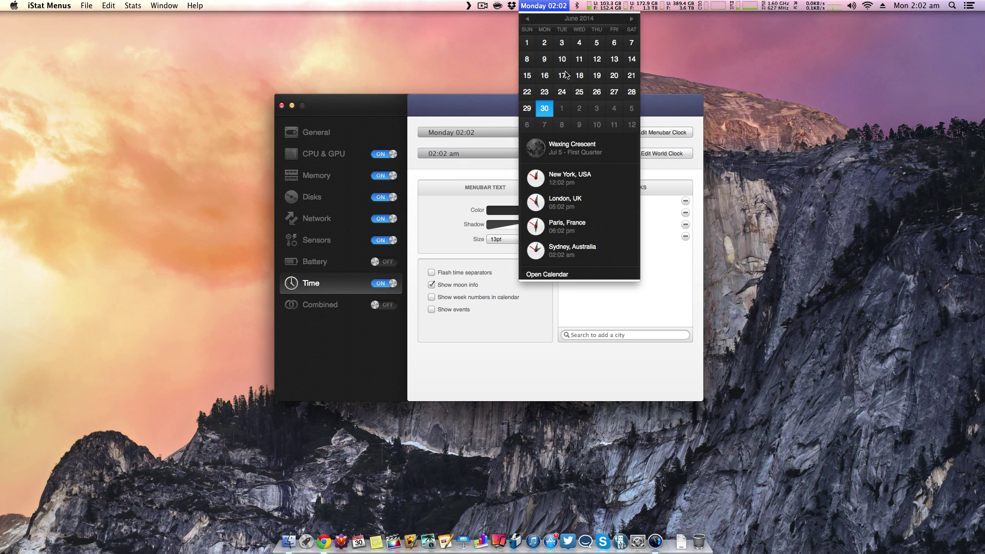
{"action": "mouse_move", "coordinate": [561, 150]}
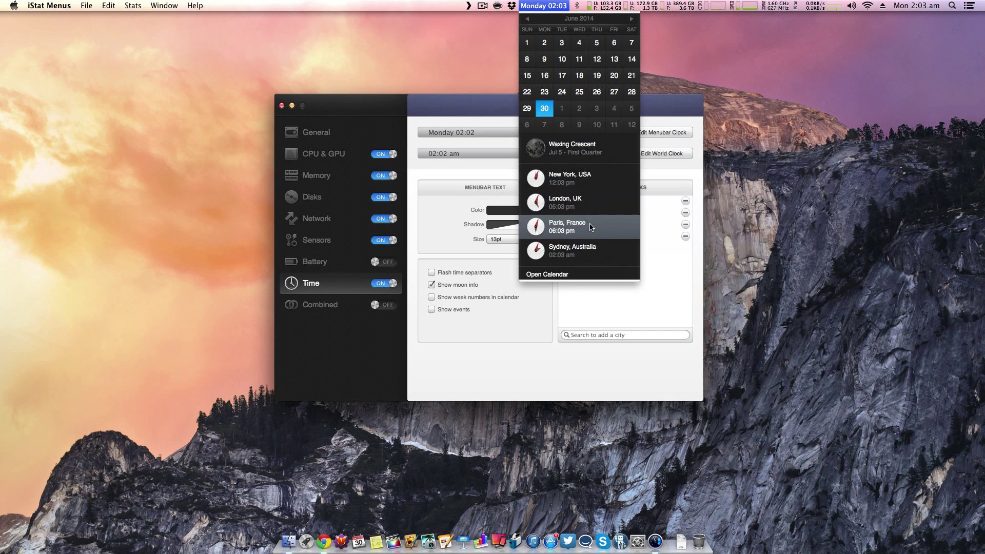
{"action": "mouse_move", "coordinate": [585, 183]}
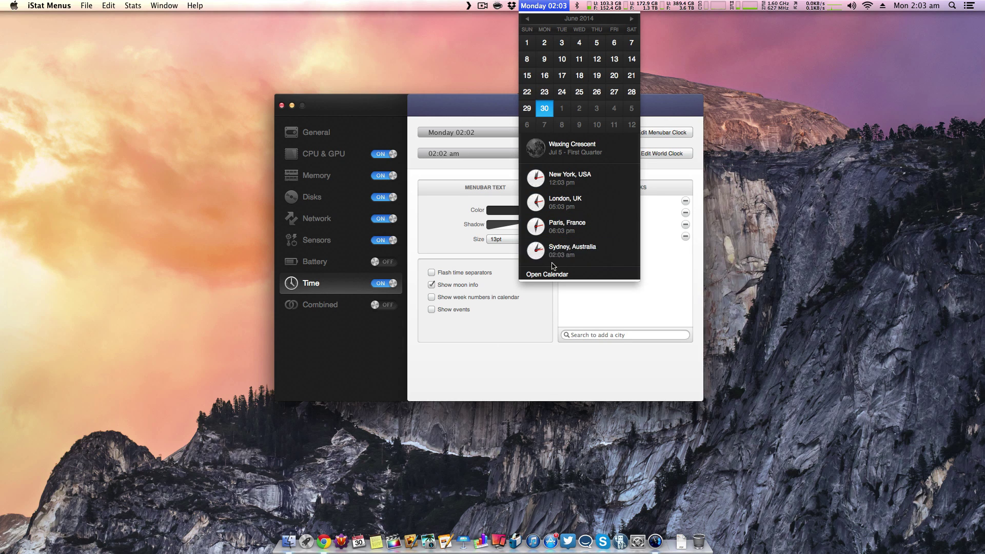
{"action": "left_click", "coordinate": [497, 332]}
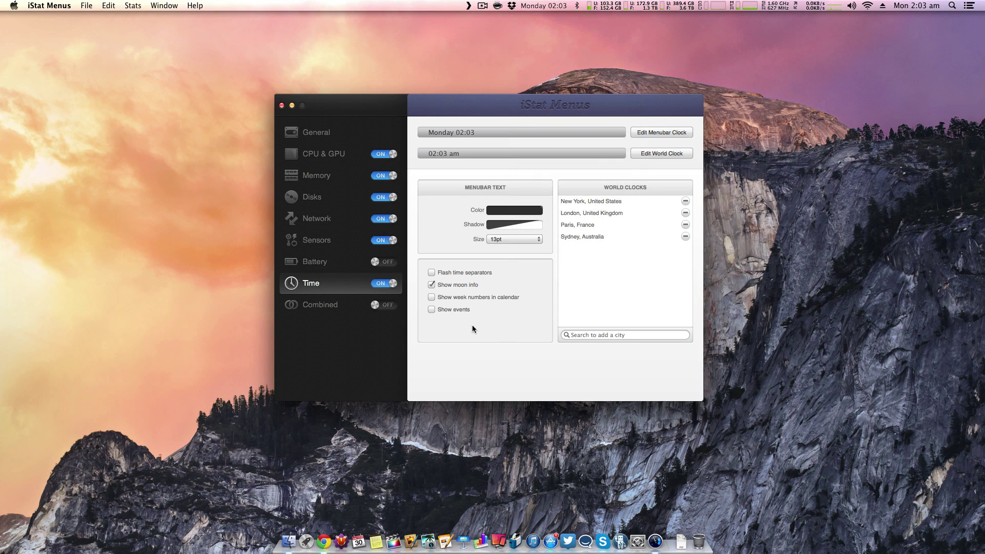
{"action": "left_click", "coordinate": [391, 284]}
{"action": "left_click", "coordinate": [354, 308]}
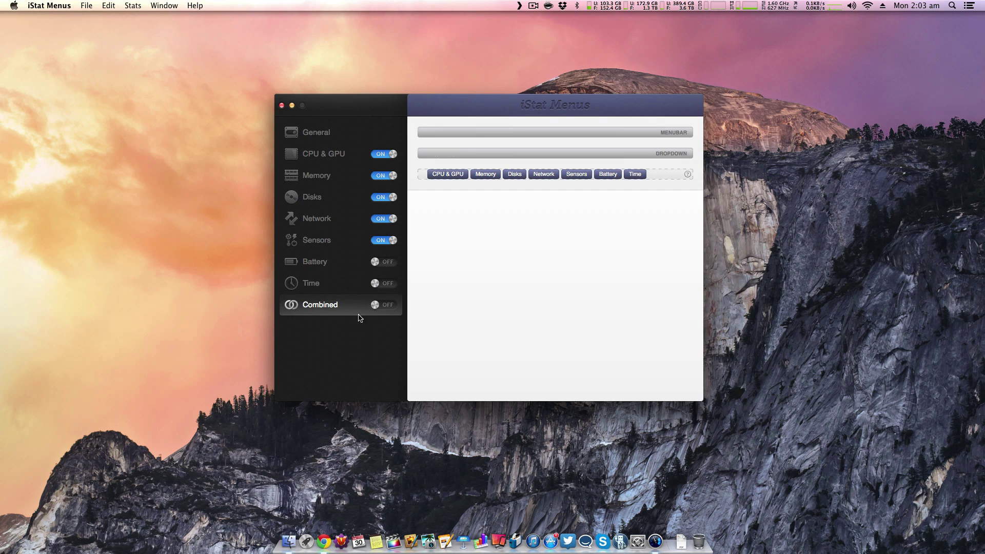
{"action": "left_click", "coordinate": [390, 309]}
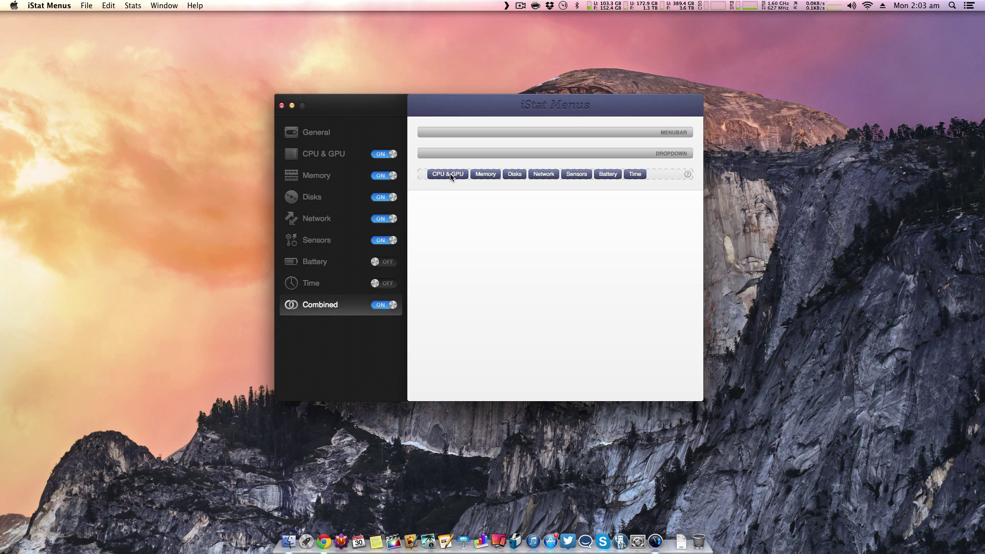
{"action": "left_click_drag", "start_coordinate": [451, 177], "coordinate": [453, 153]}
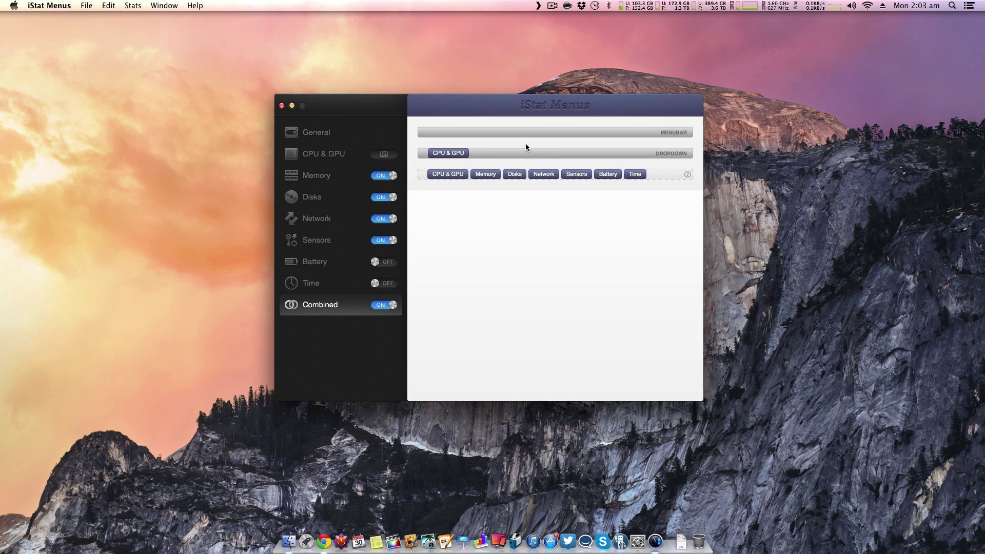
{"action": "left_click", "coordinate": [594, 5]}
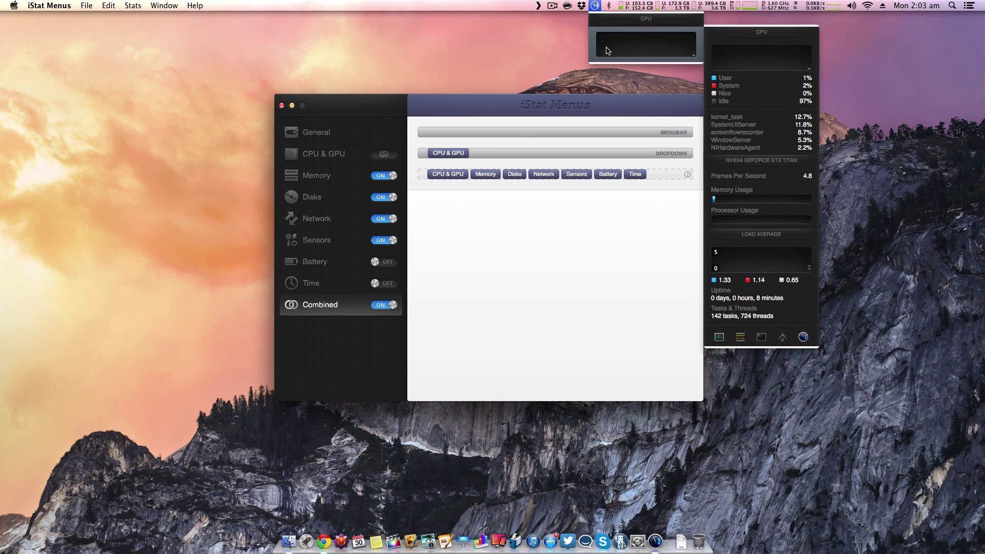
{"action": "left_click_drag", "start_coordinate": [495, 175], "coordinate": [496, 155]}
{"action": "left_click", "coordinate": [626, 6]}
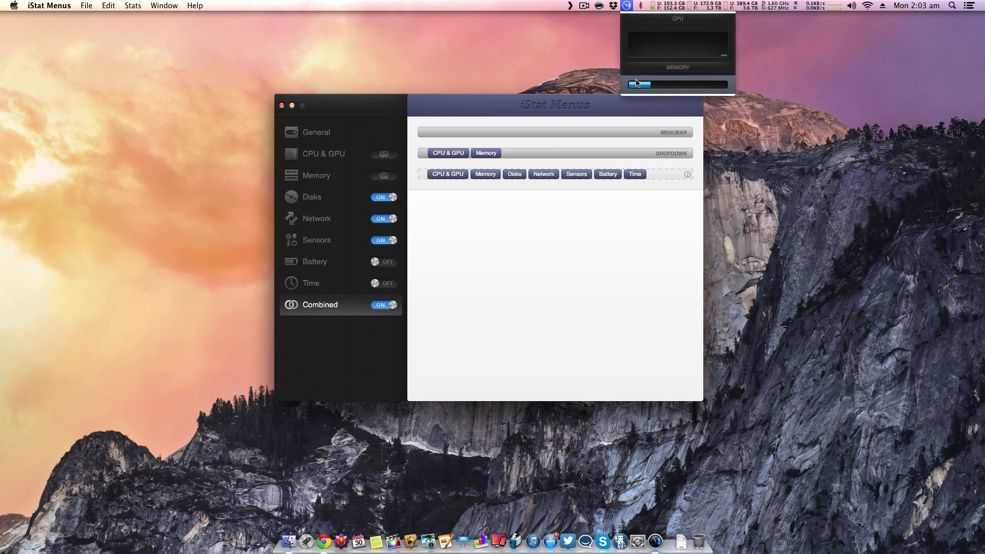
{"action": "left_click_drag", "start_coordinate": [497, 155], "coordinate": [490, 188]}
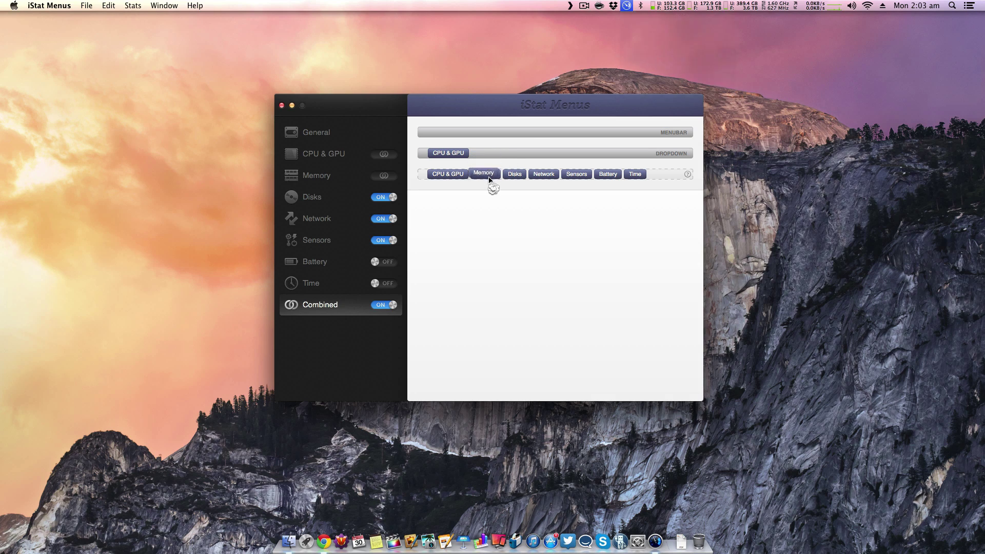
{"action": "left_click_drag", "start_coordinate": [458, 159], "coordinate": [454, 182]}
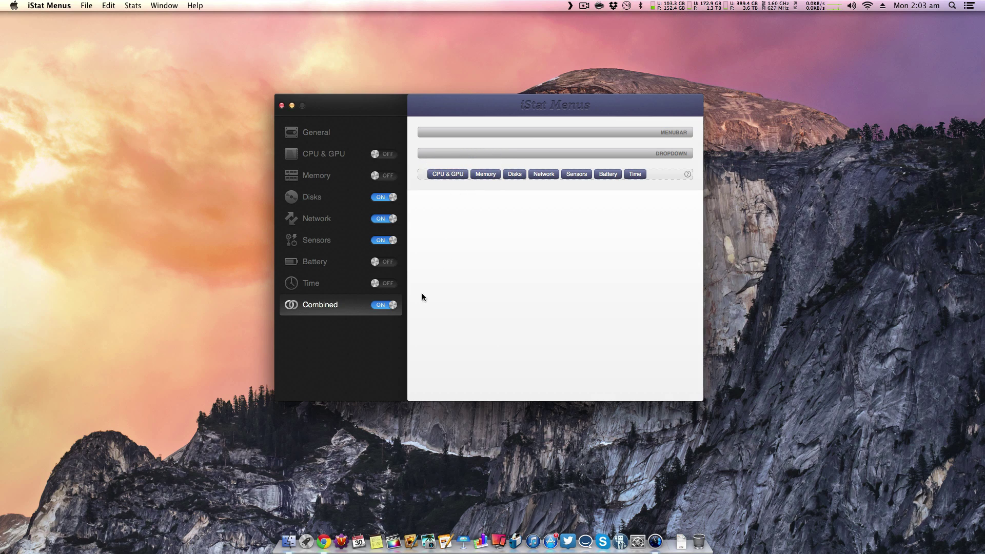
{"action": "left_click", "coordinate": [384, 305]}
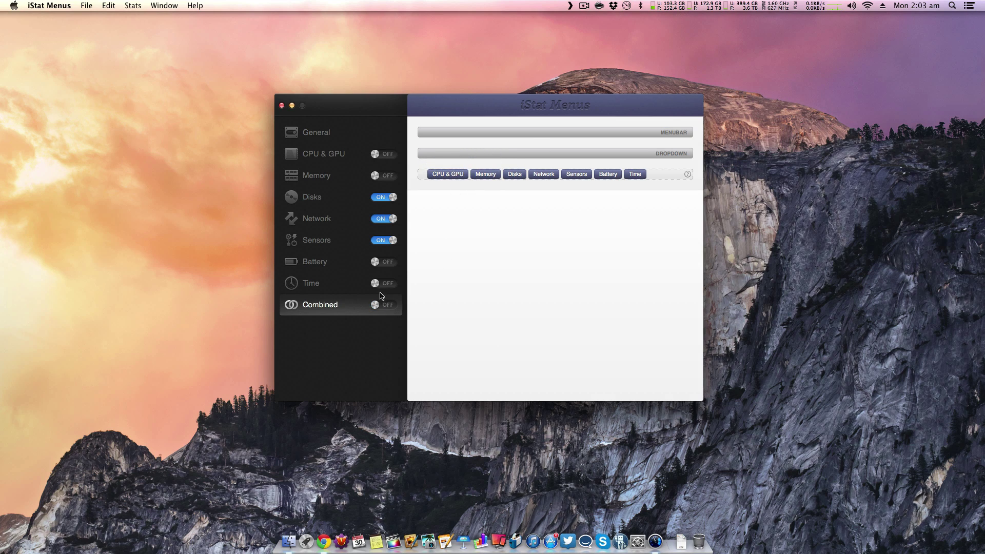
{"action": "left_click", "coordinate": [383, 175]}
{"action": "left_click", "coordinate": [384, 154]}
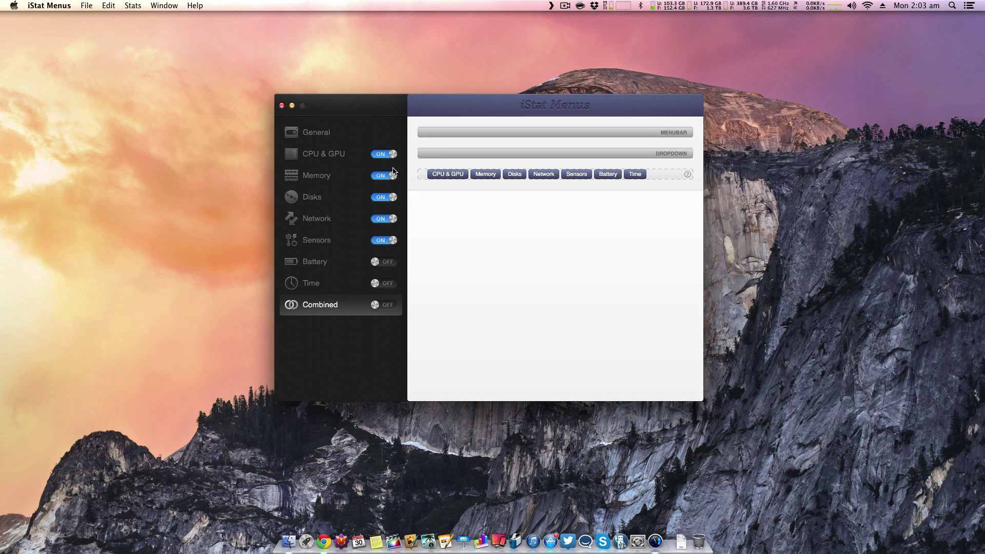
- Return to the General page showing Green menubar, Dark dropdowns and Fast updates
{"action": "left_click", "coordinate": [342, 137]}
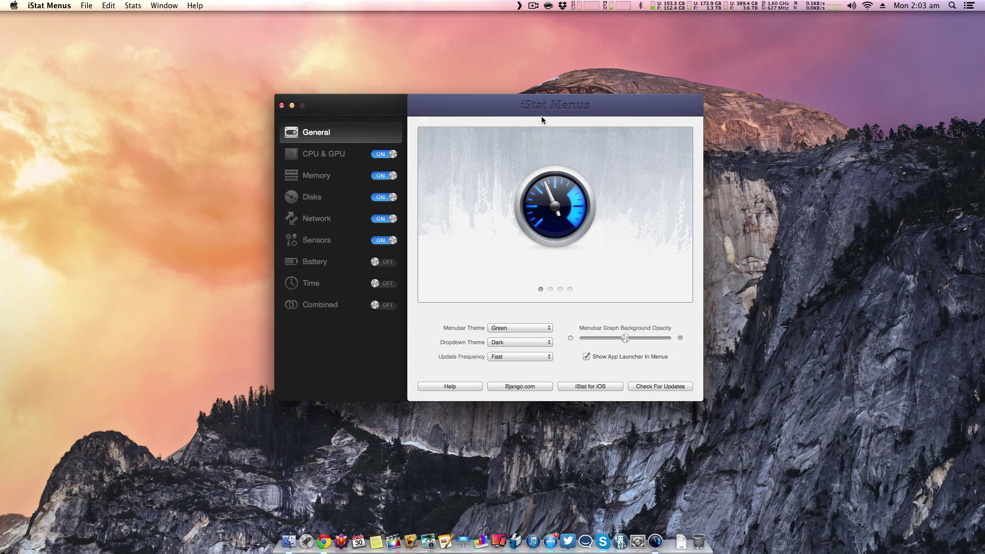